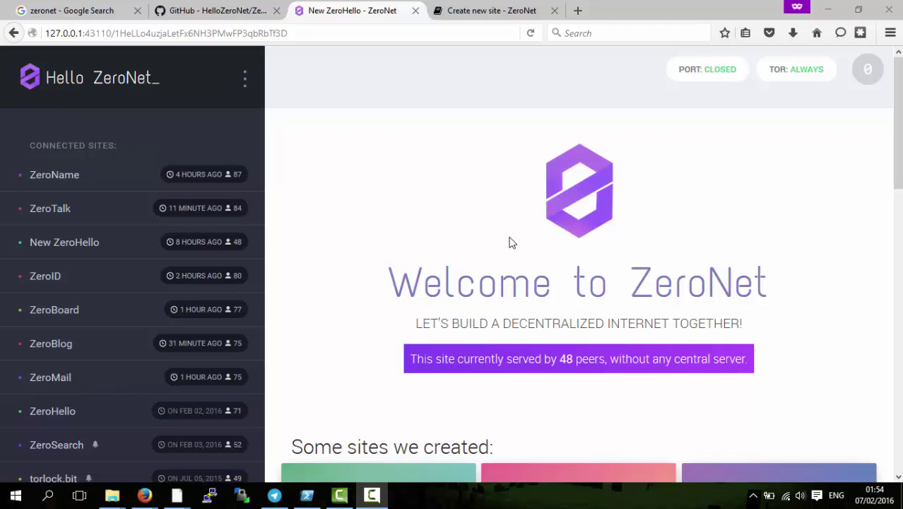
- Clone the ZeroBlog site from its sidebar options menu, creating myZeroBlog
scroll(397, 317, down, 2)
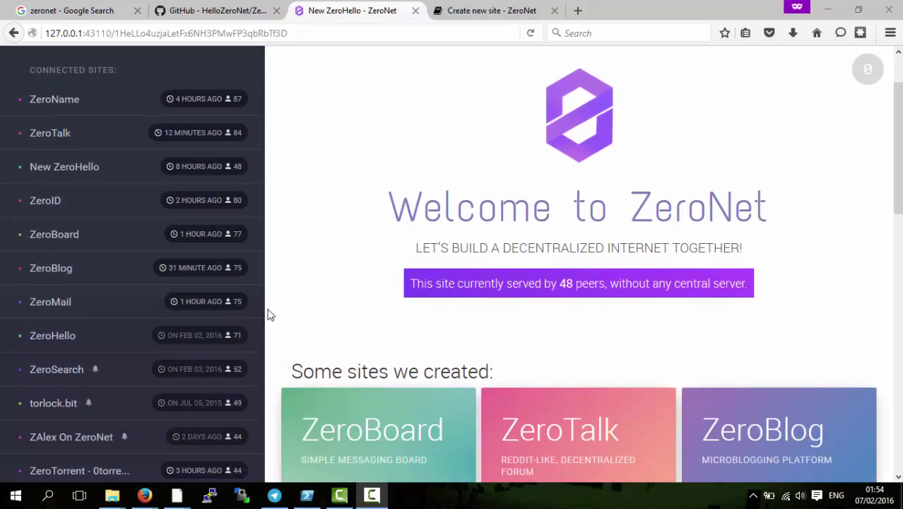
click(254, 269)
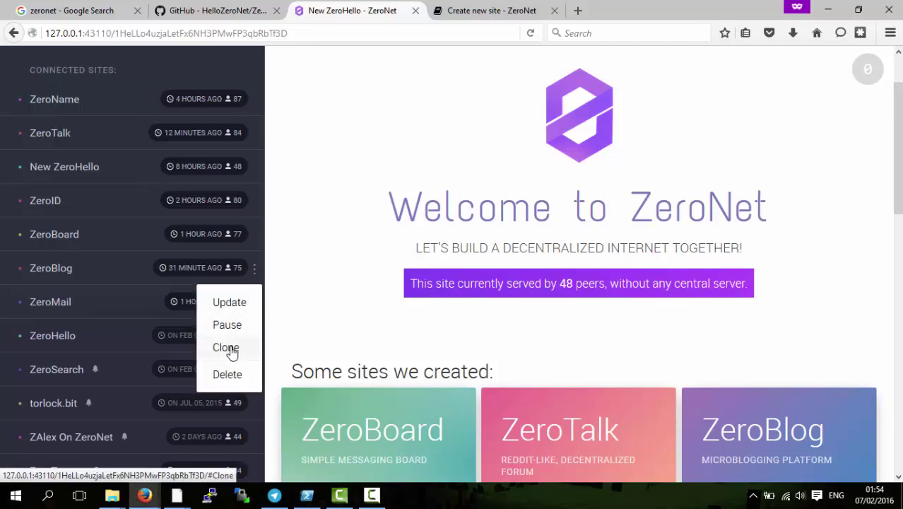
click(230, 348)
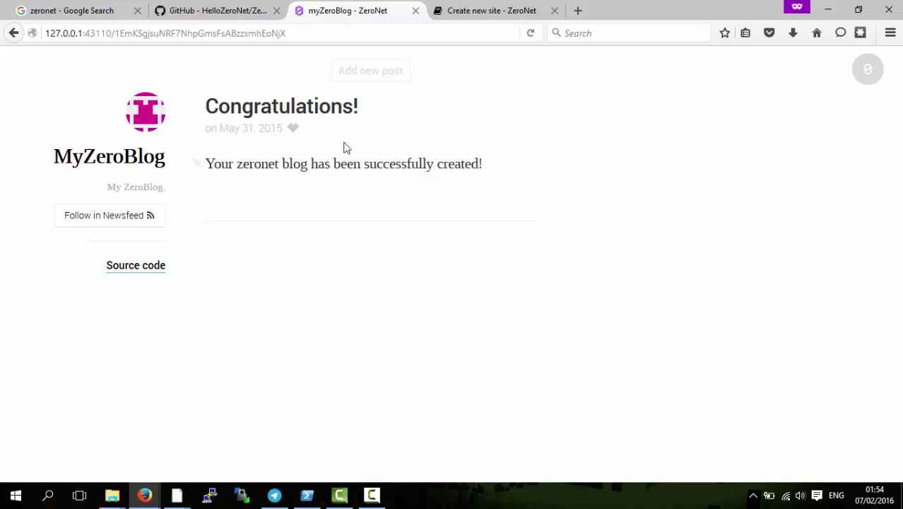
- Create a new blog post, replace the placeholder body with 'Test post', and save it
click(373, 76)
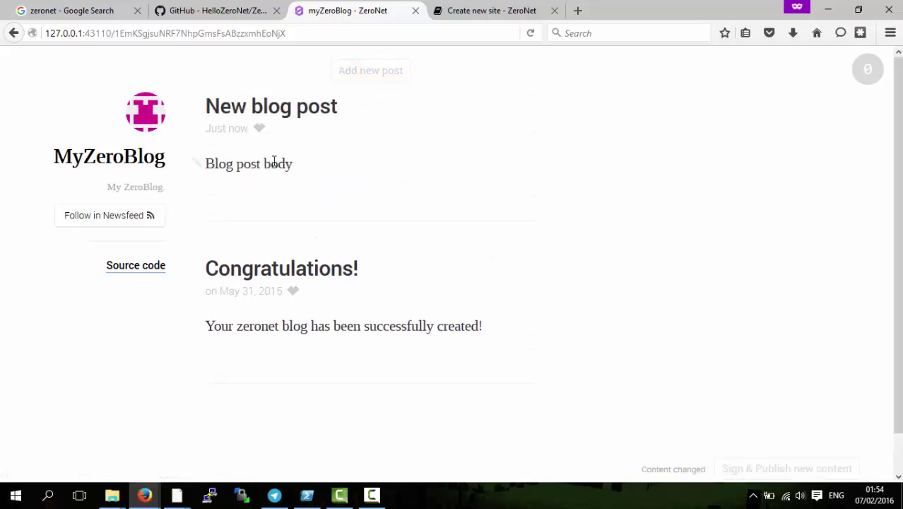
drag(301, 168, 204, 164)
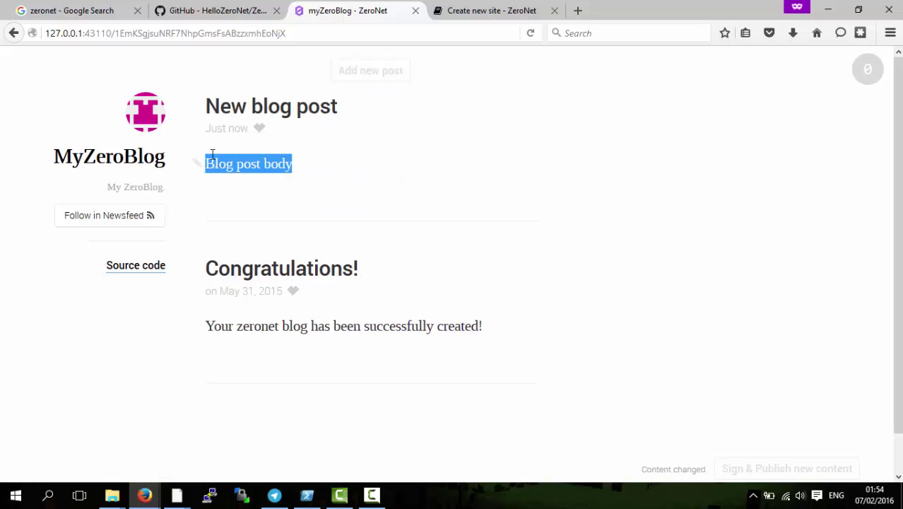
click(198, 164)
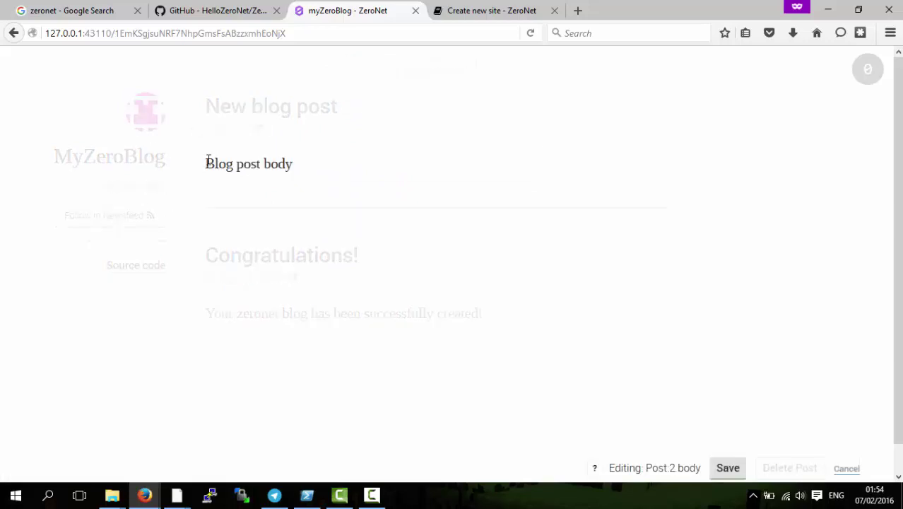
drag(208, 161, 356, 187)
text(Tes)
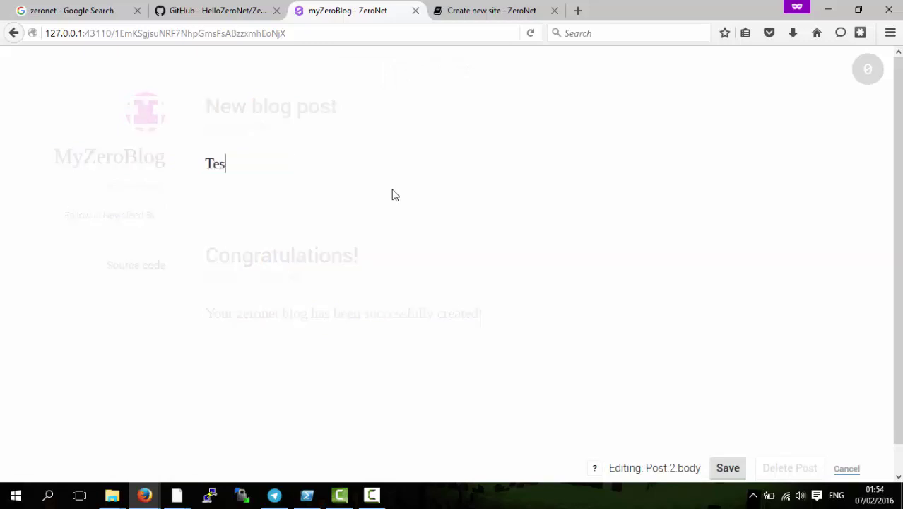
text(t post)
key(Return)
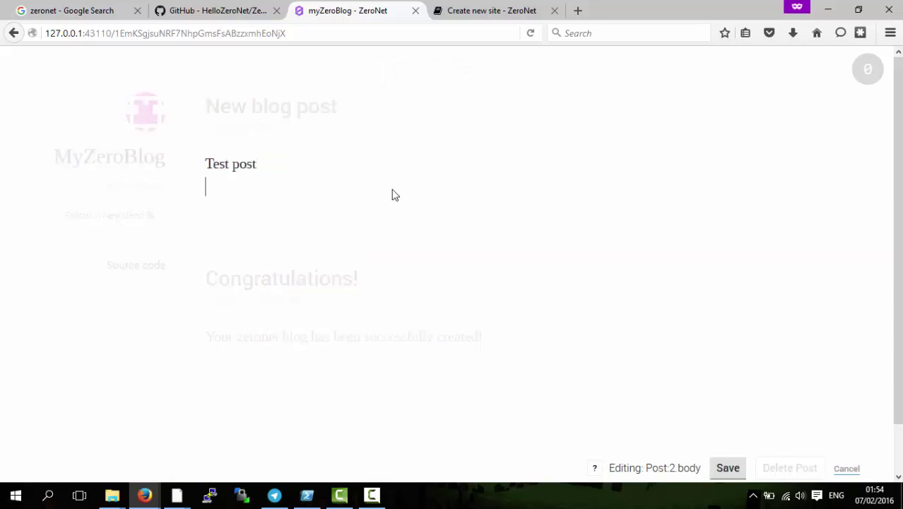
click(731, 466)
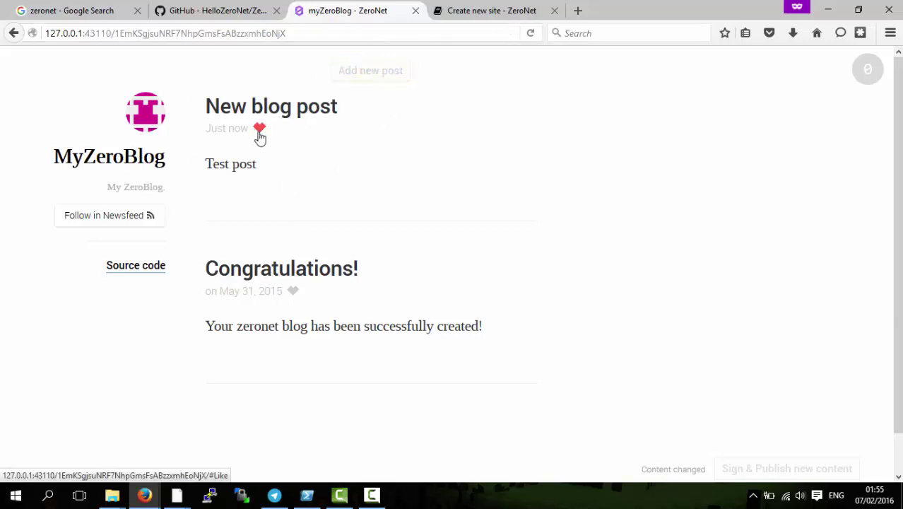
- Close the myZeroBlog tab and reload the ZeroHello dashboard at 127.0.0.1:43110 in a new tab
click(416, 11)
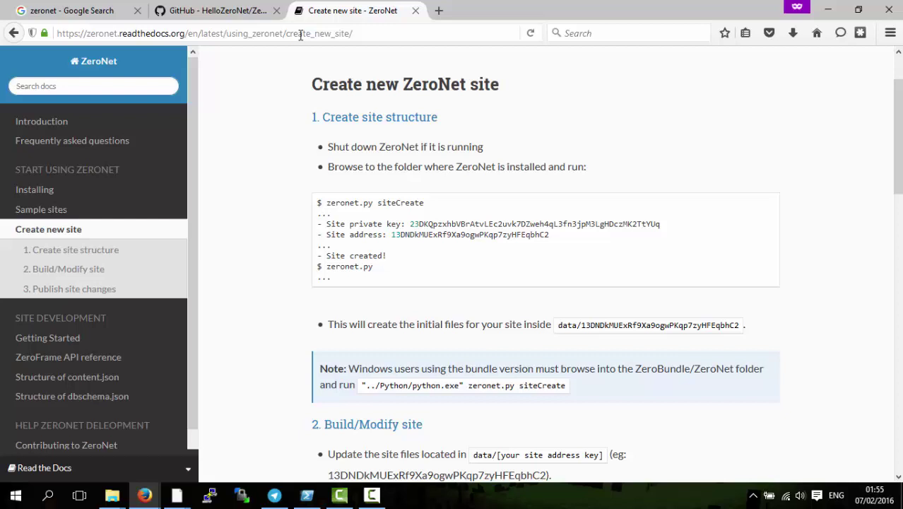
click(210, 16)
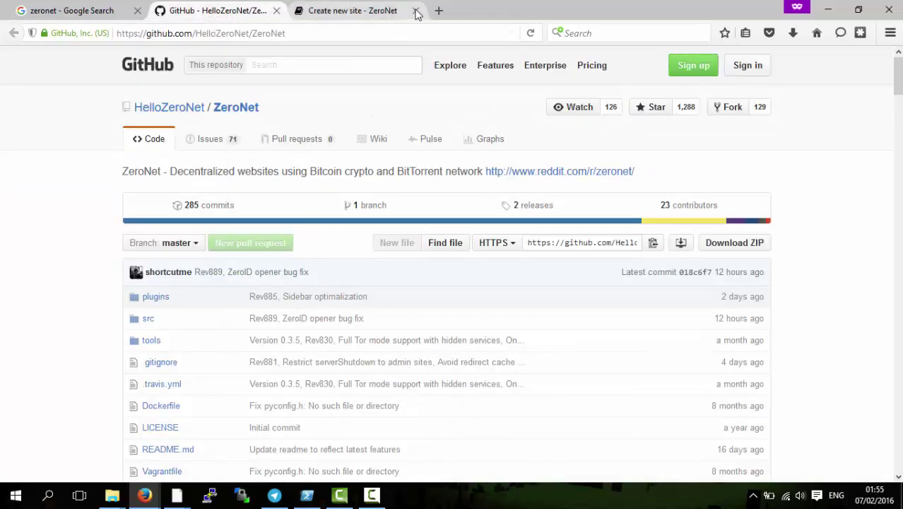
click(438, 13)
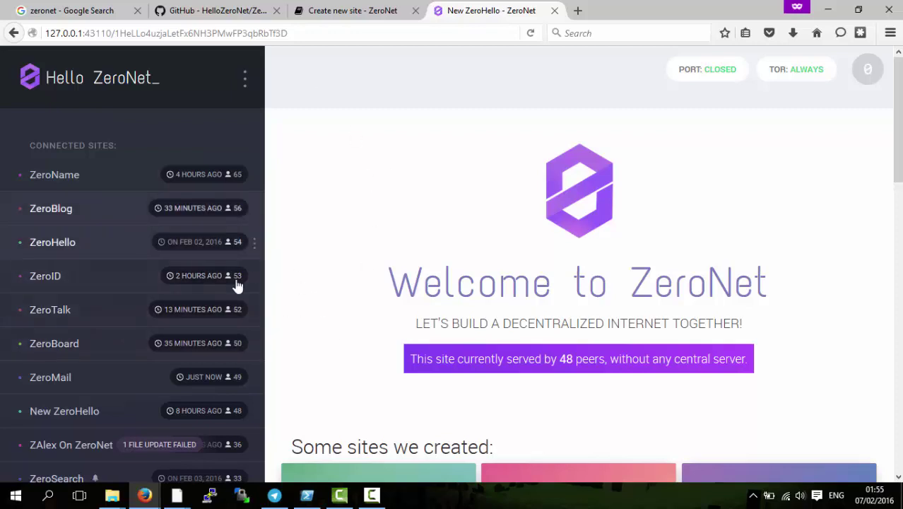
scroll(345, 274, down, 4)
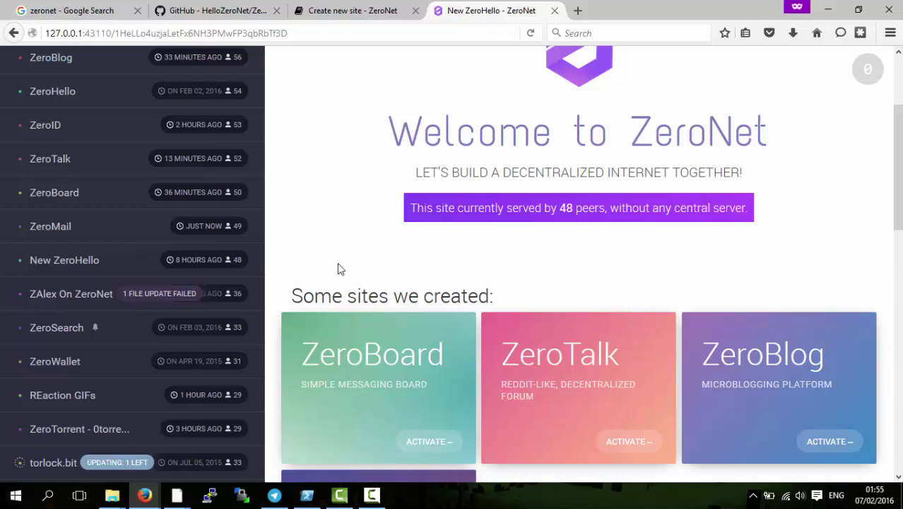
scroll(333, 274, up, 4)
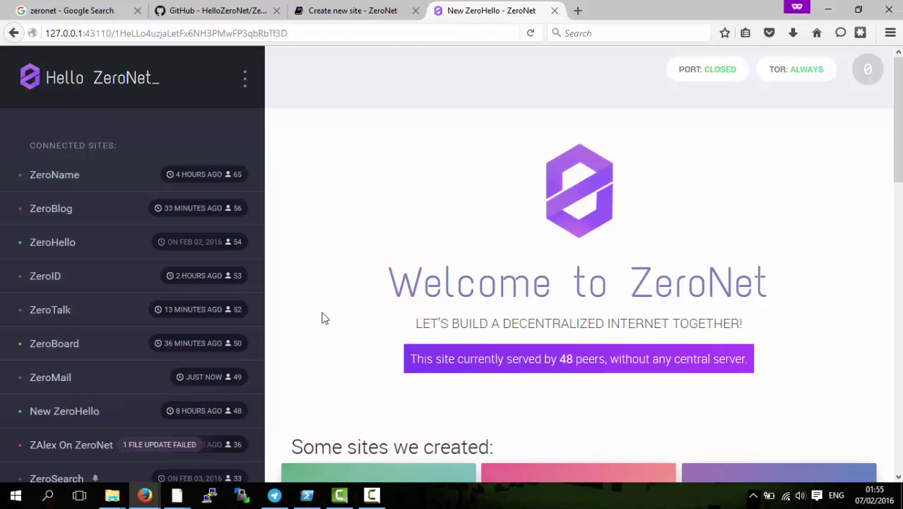
- Bring the ZeroBundle folder window forward and inspect zeronet.cmd's context menu
mouse_move(111, 494)
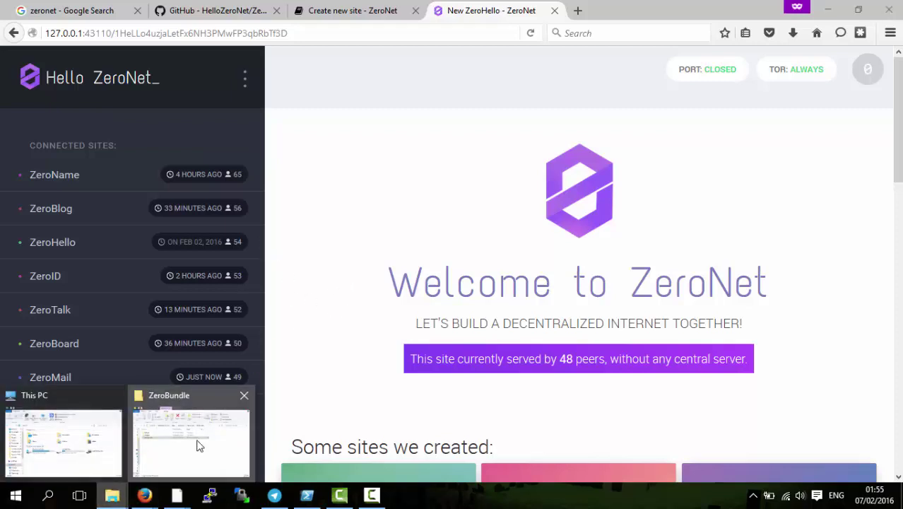
click(192, 436)
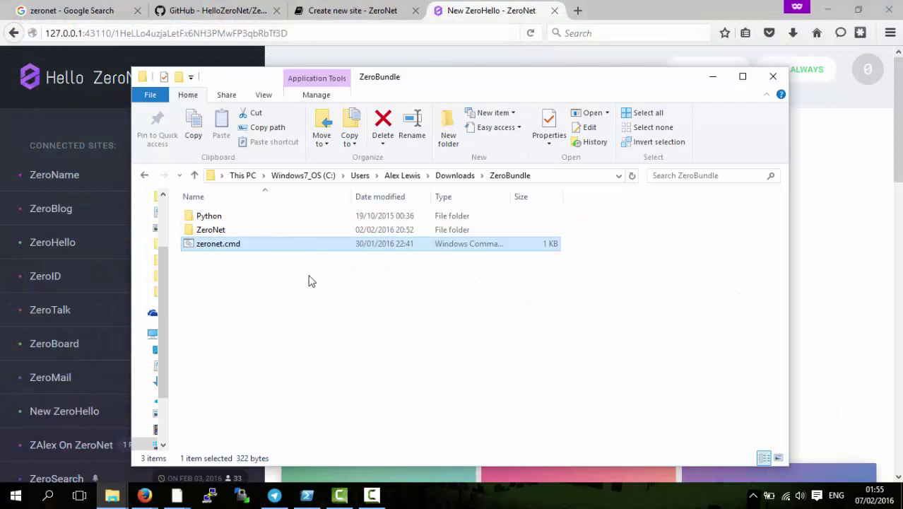
right_click(335, 309)
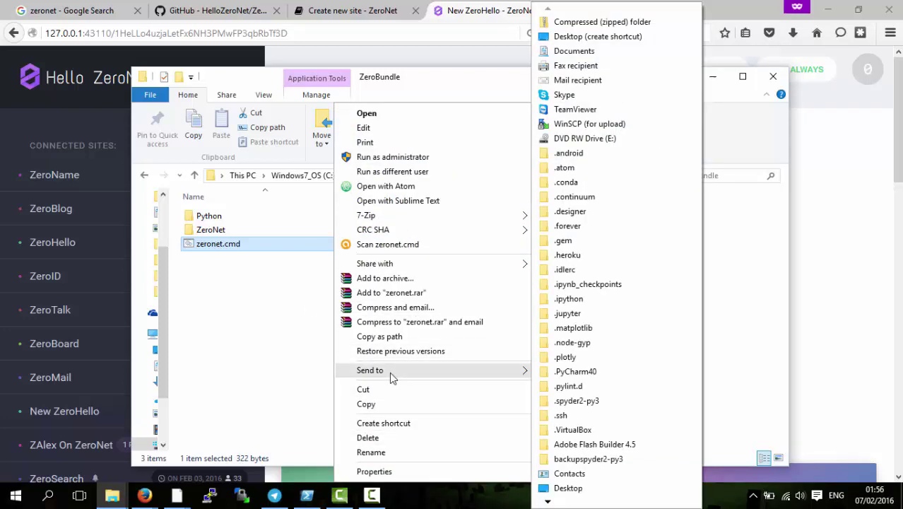
click(230, 348)
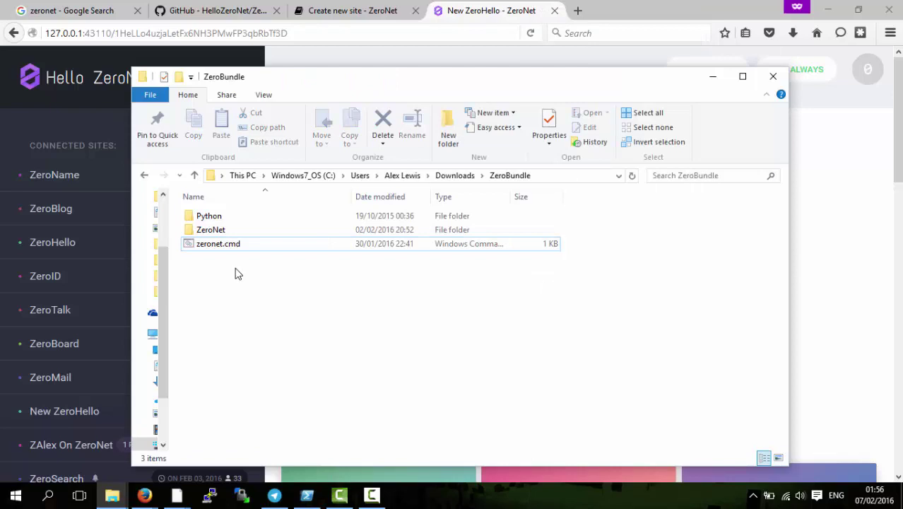
- Open and close a command window from the folder's context menu, then select the address bar
right_click(303, 289)
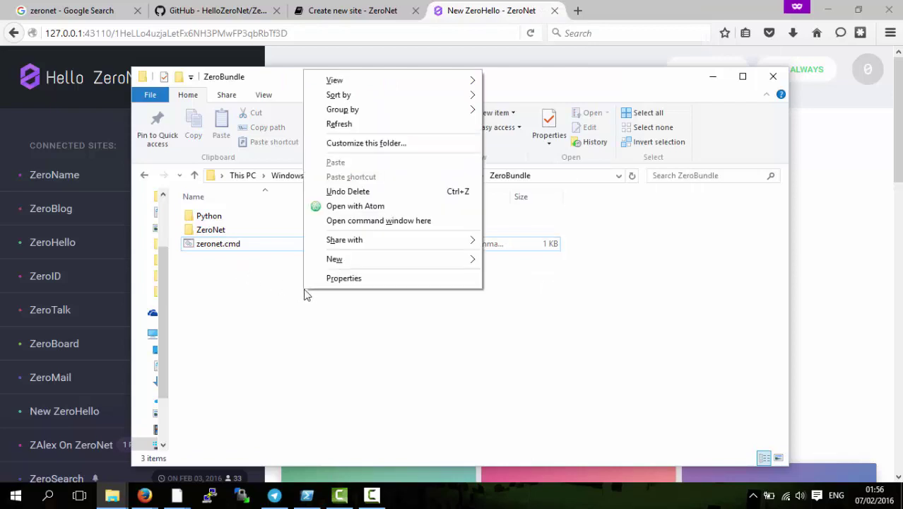
click(377, 221)
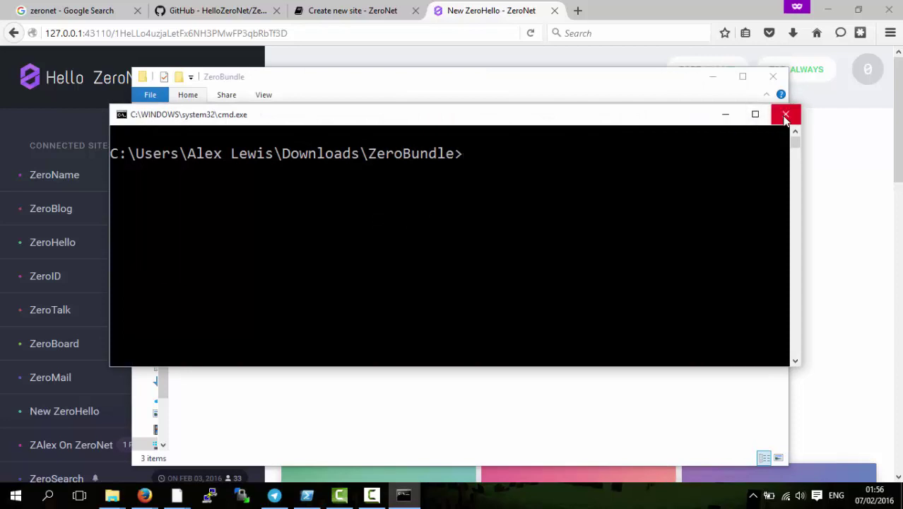
click(785, 114)
click(550, 180)
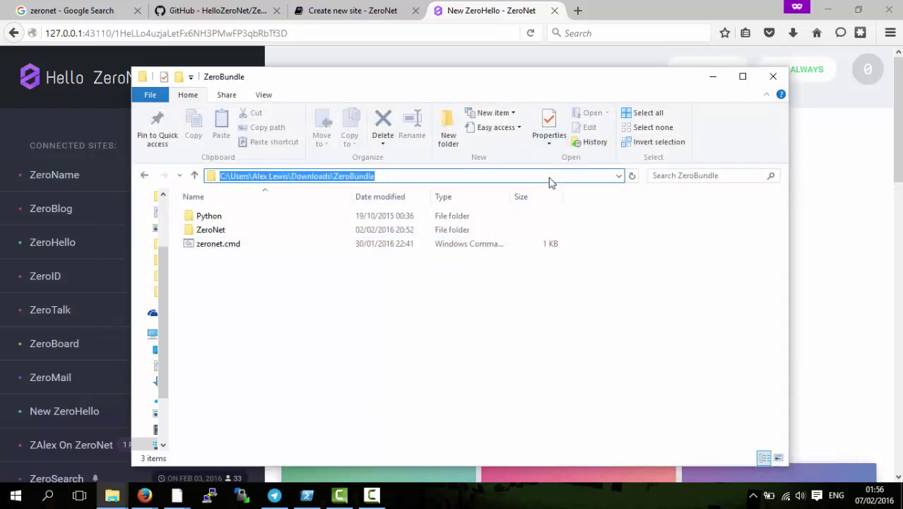
- Open Command Prompt in ZeroBundle via the address bar and run 'zeronet siteCreate'
text(cmd)
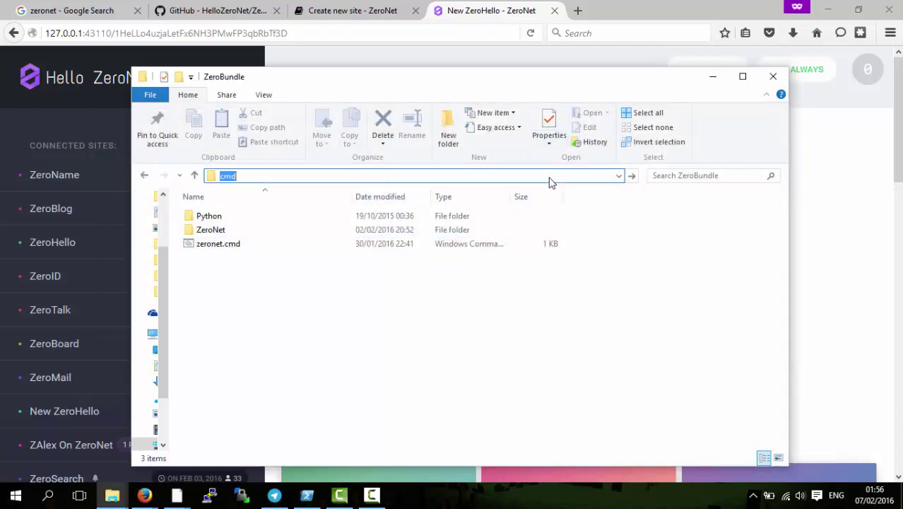
key(Return)
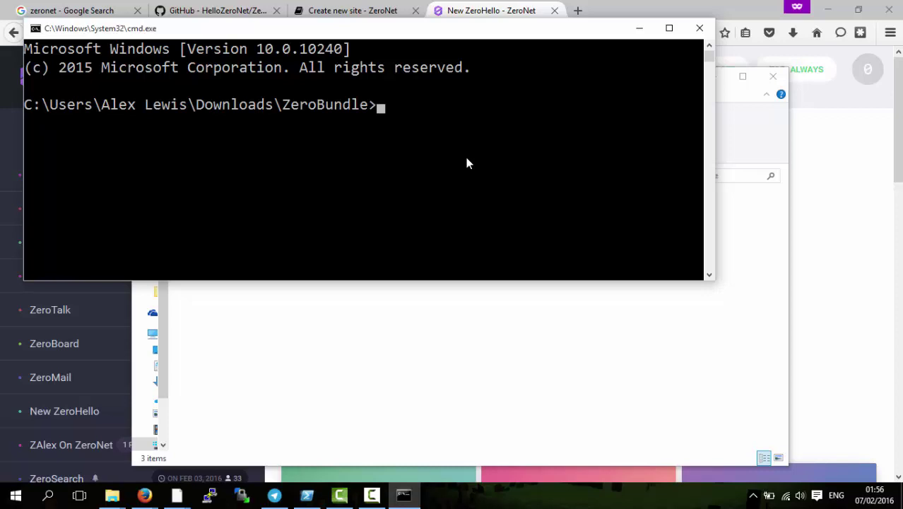
text(zeron)
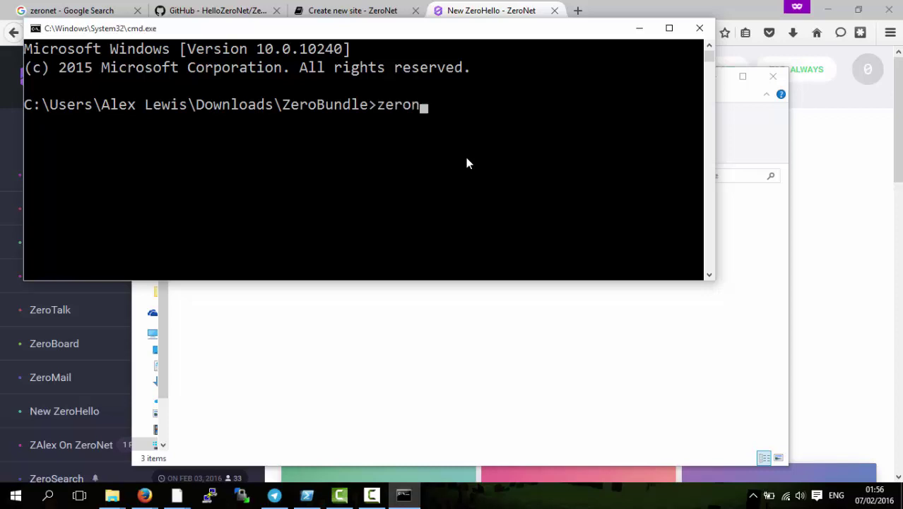
key(BackSpace)
text(net siteCreate)
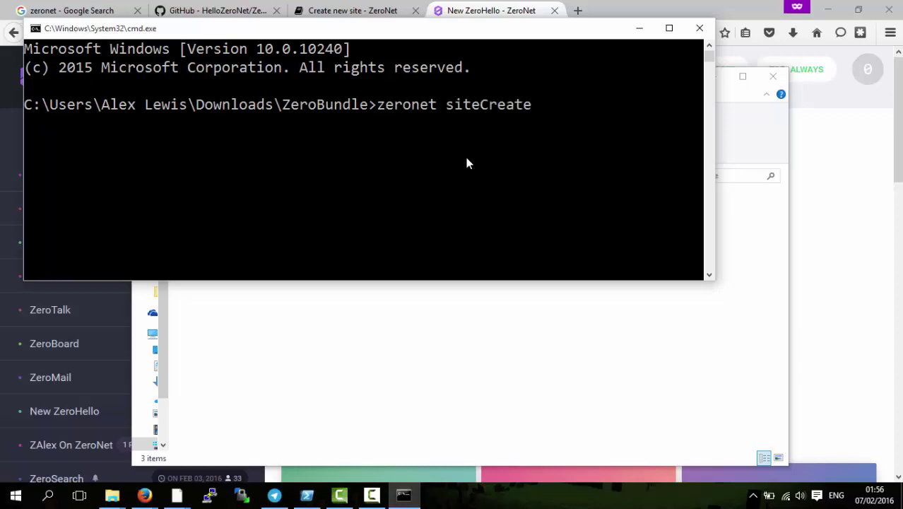
key(Return)
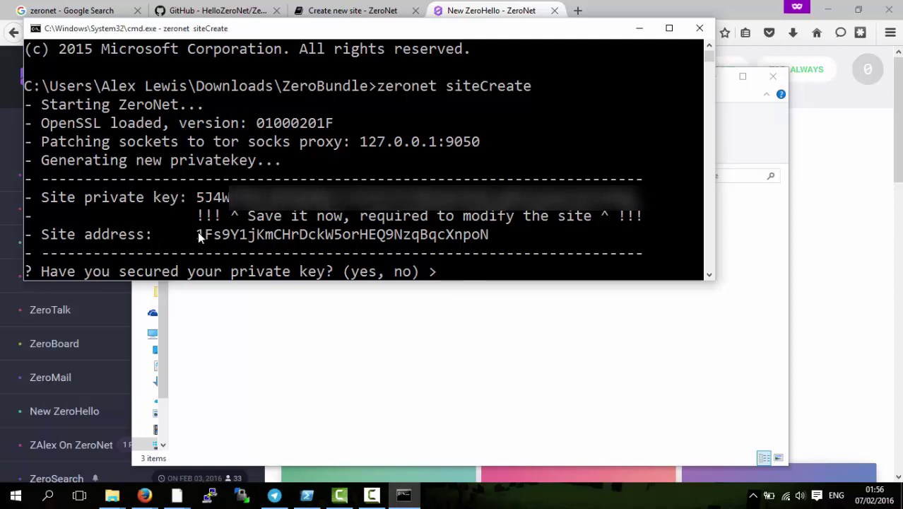
- Copy the generated site private key, then answer 'yes' to confirm it is saved
drag(198, 234, 488, 234)
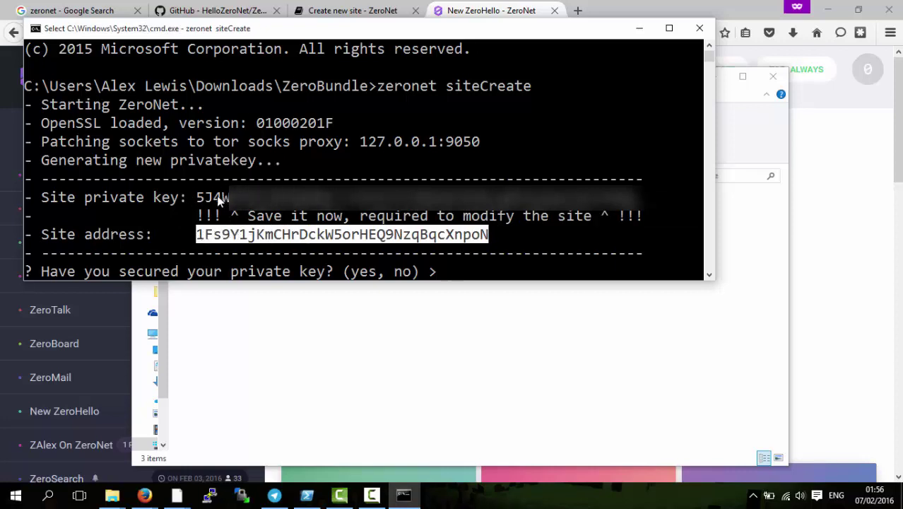
drag(197, 198, 281, 198)
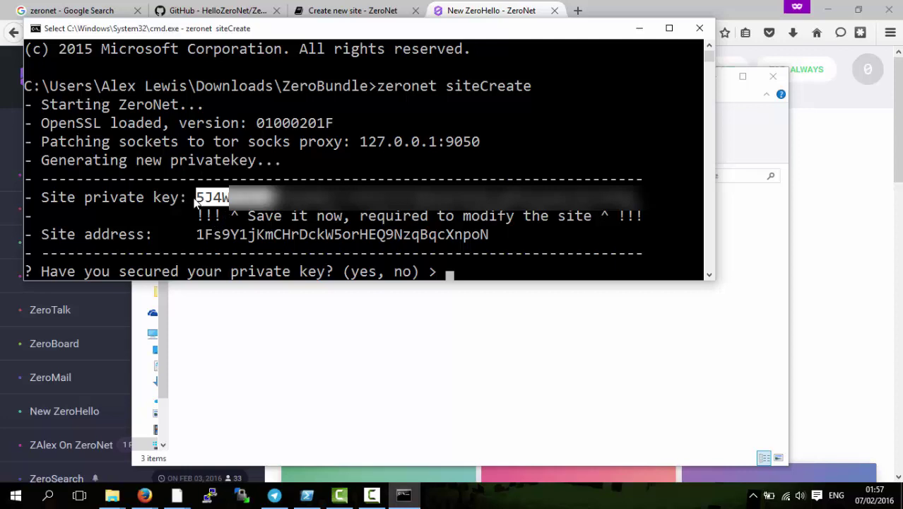
click(196, 202)
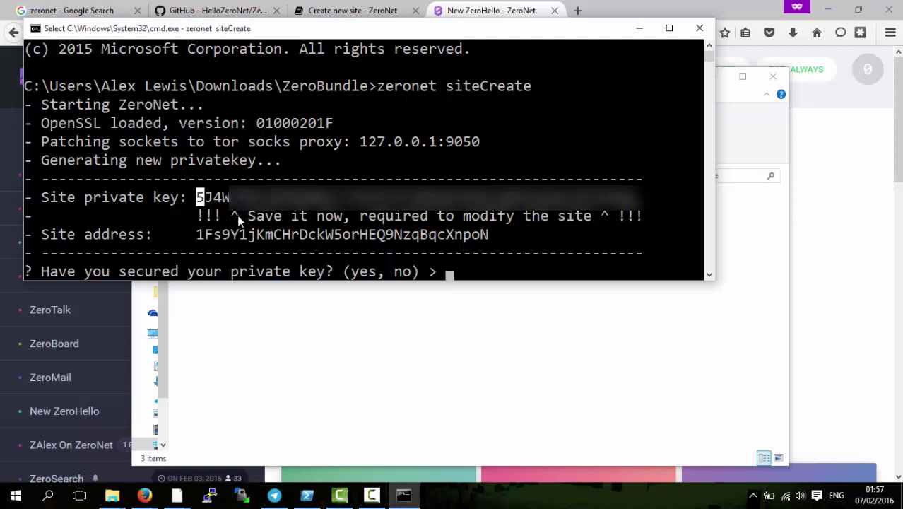
click(521, 271)
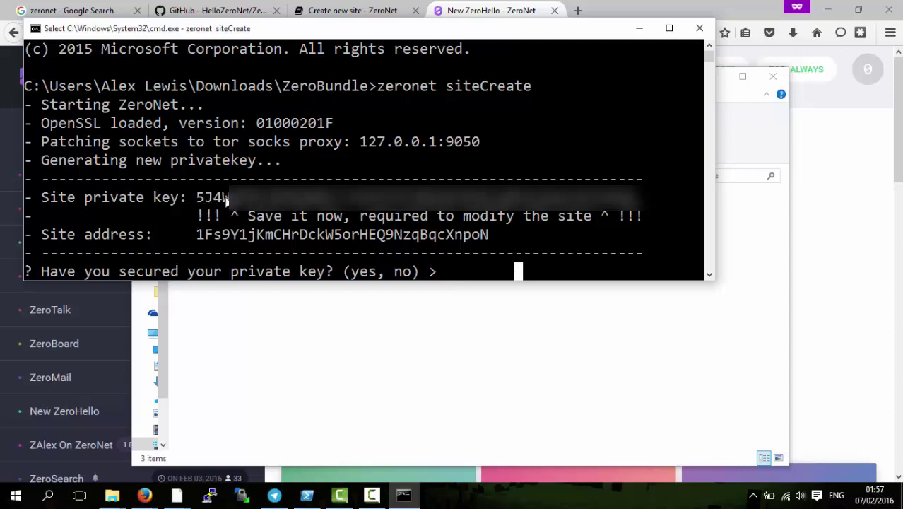
drag(200, 199, 641, 201)
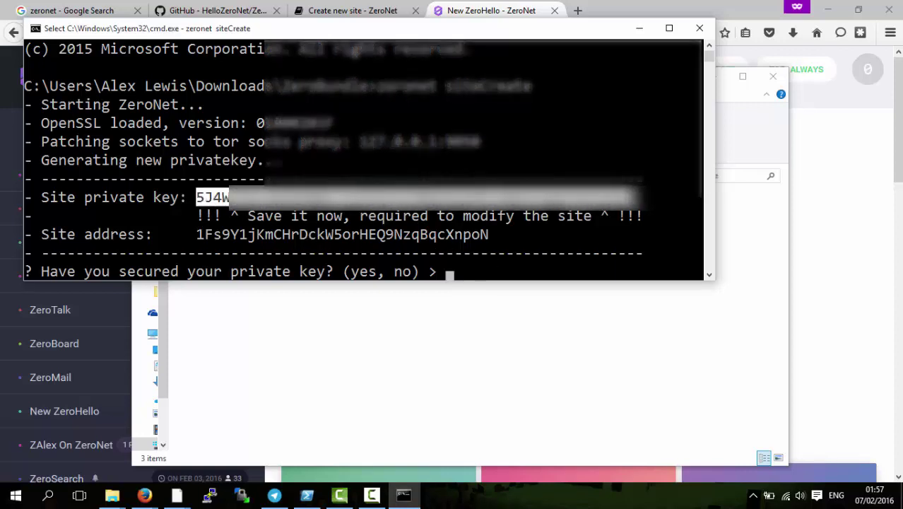
key(Return)
text(yes)
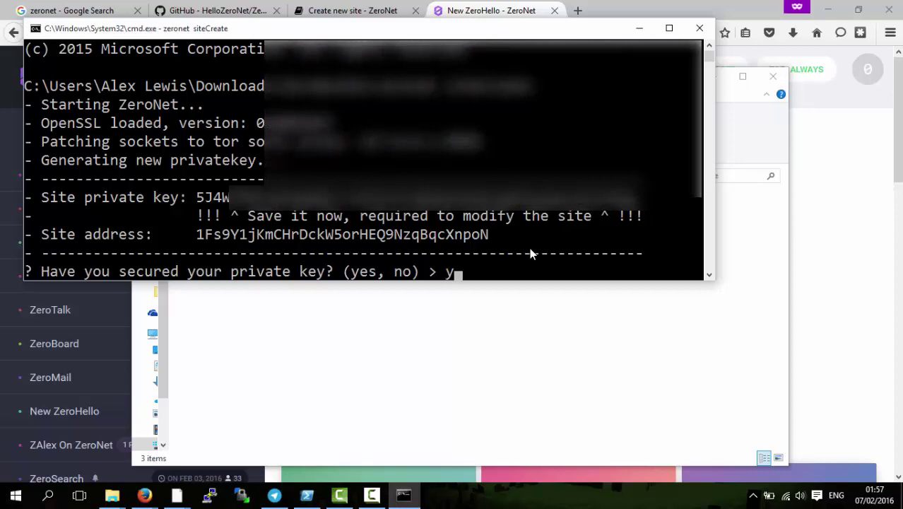
key(Return)
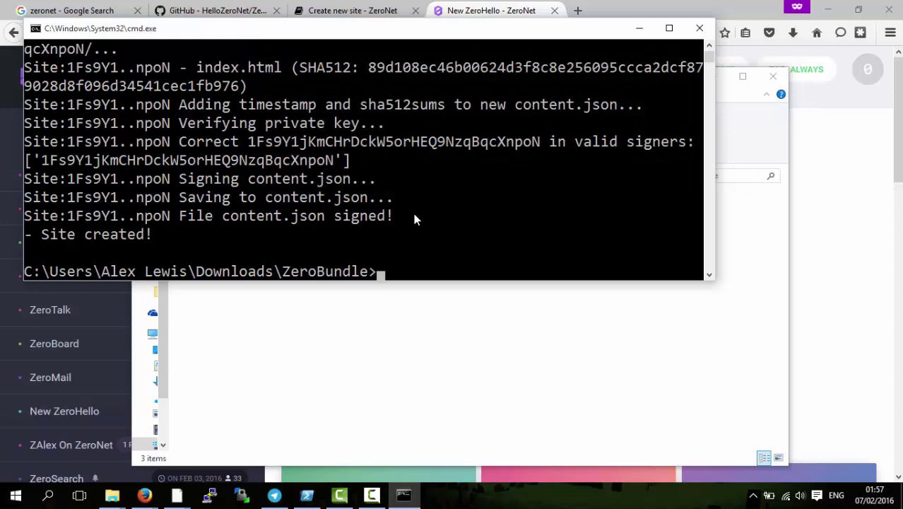
- Open ZeroBundle > ZeroNet > data and select the new 1Fs9Y1… site folder
scroll(413, 221, up, 1)
scroll(411, 221, down, 1)
click(112, 495)
click(163, 435)
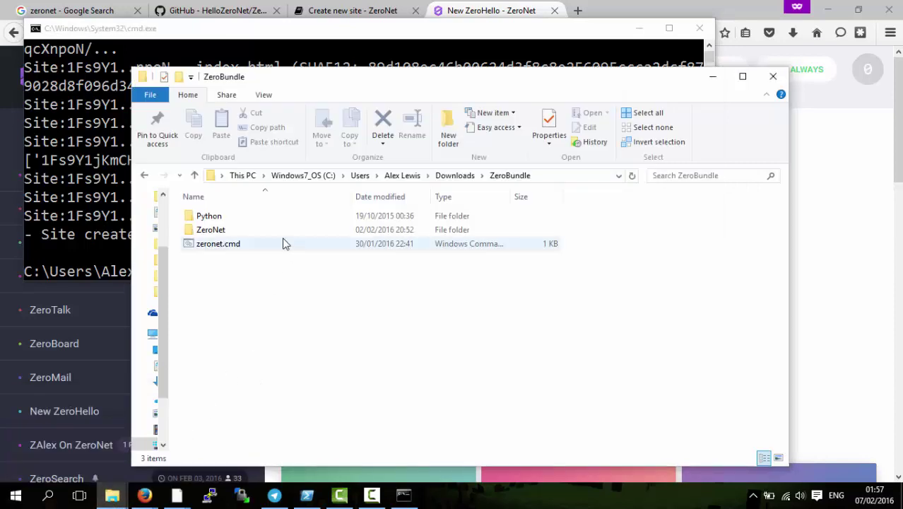
click(221, 234)
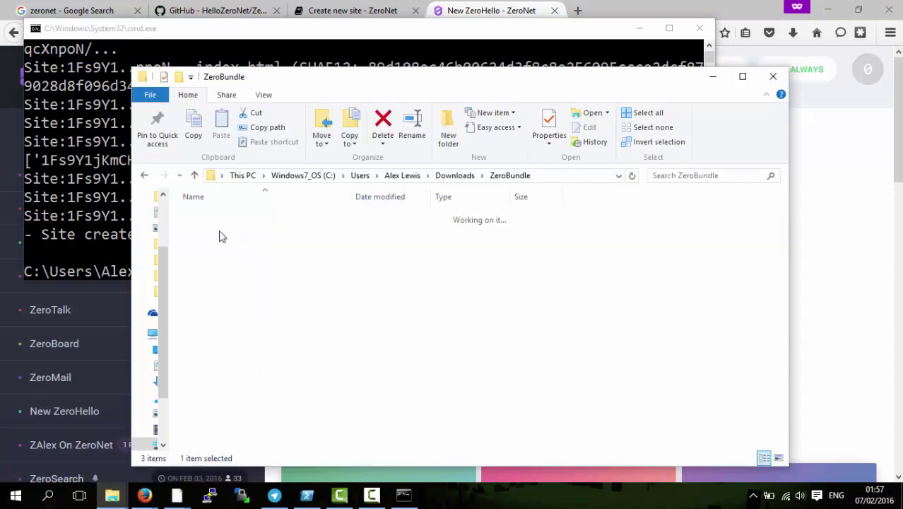
double_click(218, 216)
double_click(218, 215)
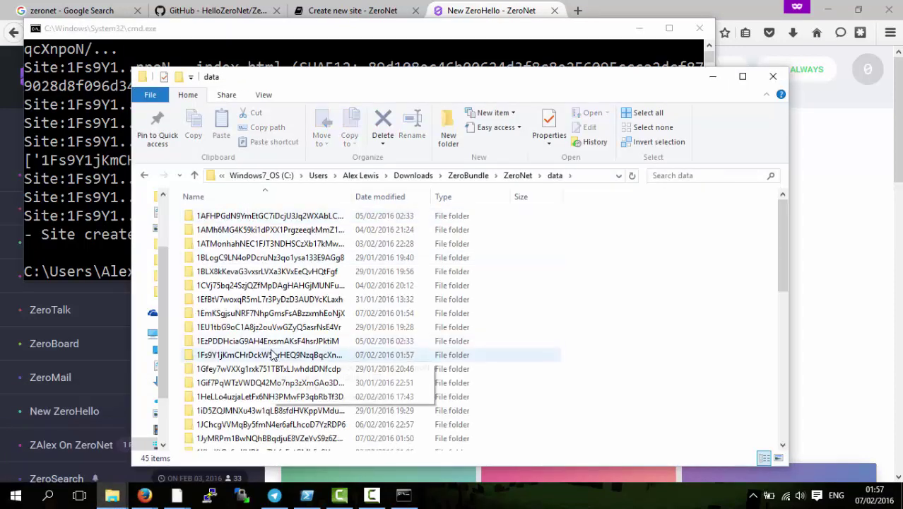
click(233, 355)
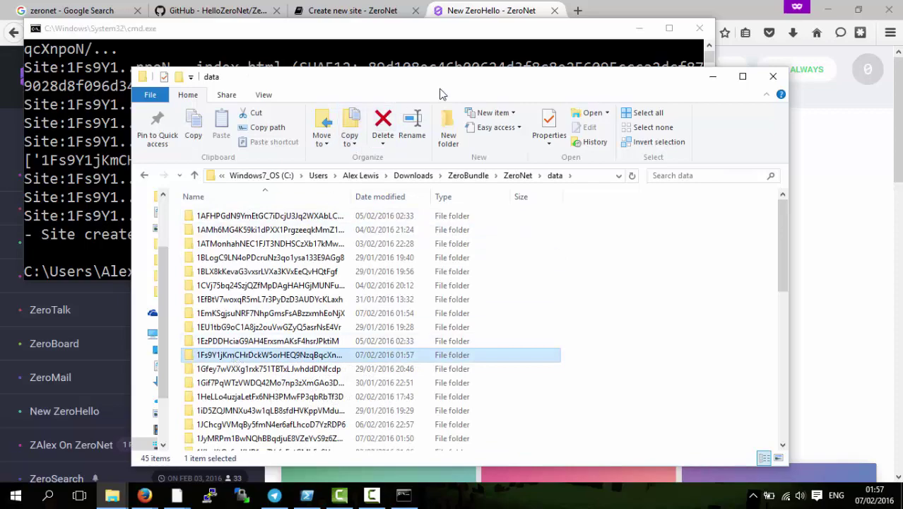
- Widen the Name column to show full folder names, then open a new private Firefox tab
drag(391, 81, 493, 113)
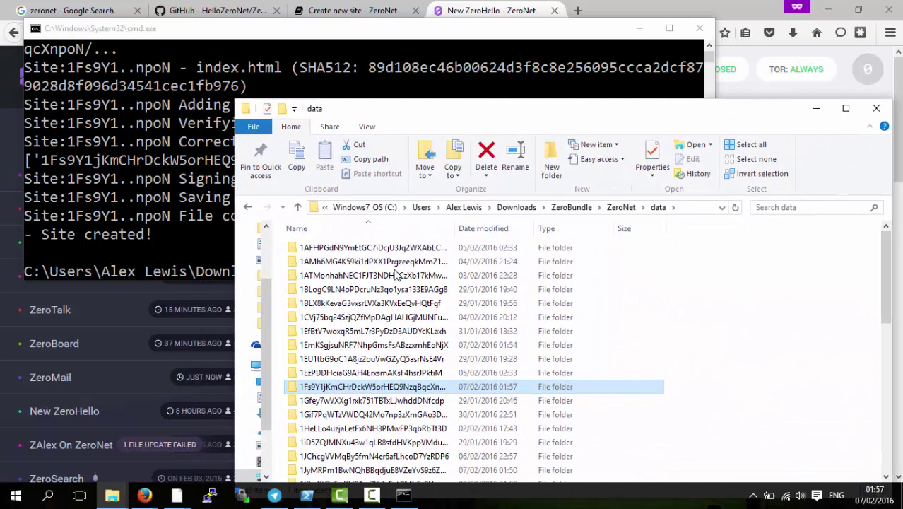
mouse_move(352, 392)
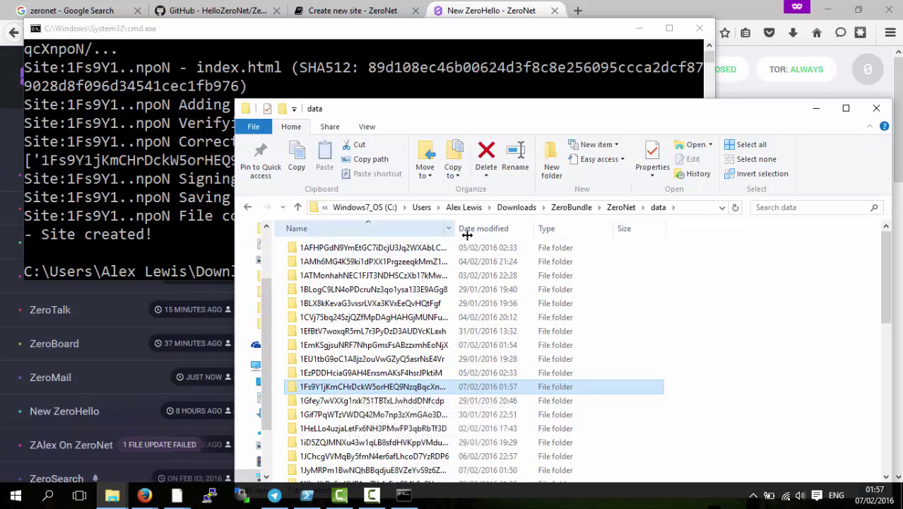
drag(455, 228, 520, 230)
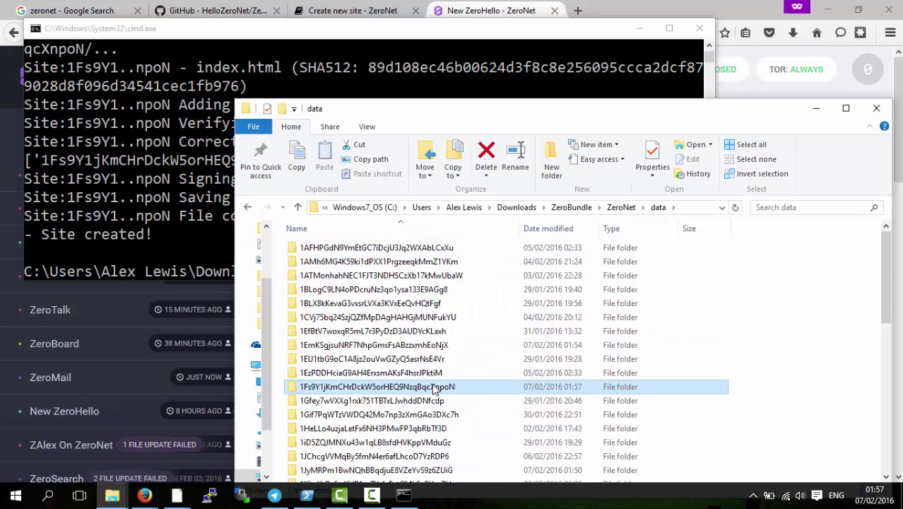
mouse_move(435, 391)
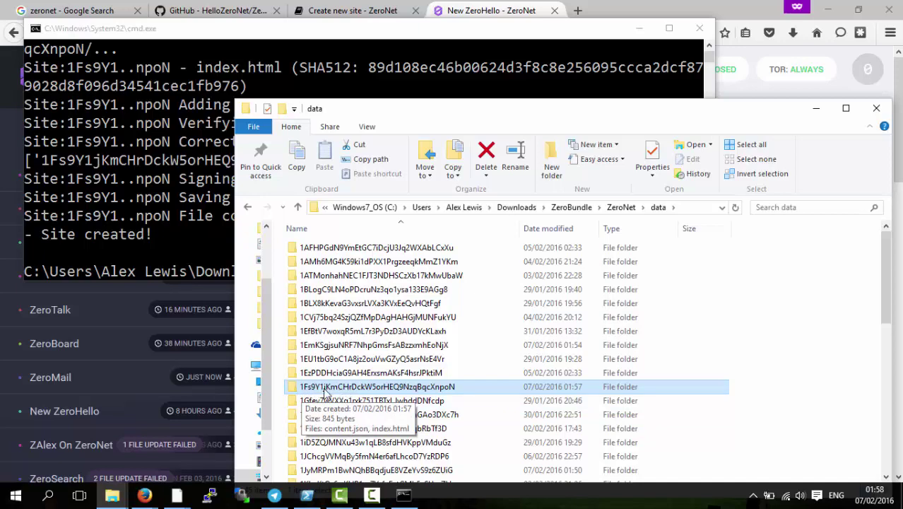
click(621, 8)
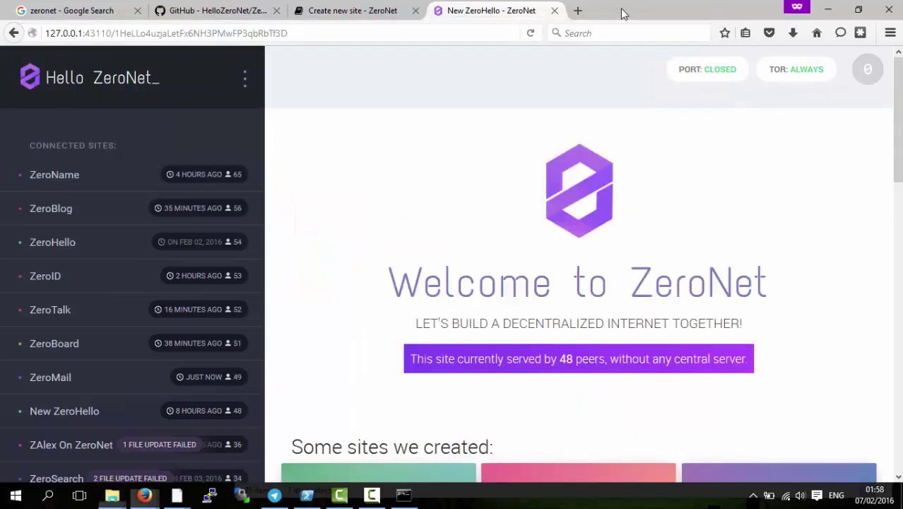
click(580, 10)
- Search the web for warpwallet and open the keybase.io WarpWallet page
text(war)
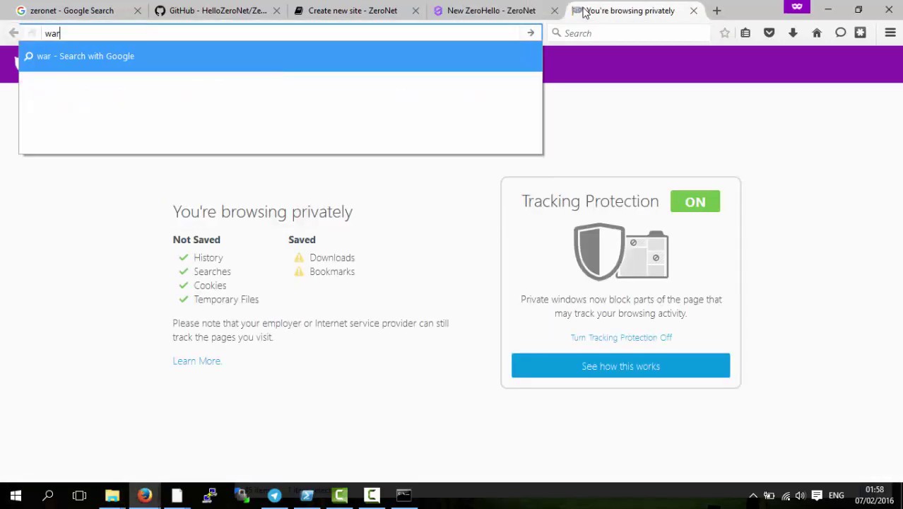
text(pwallet)
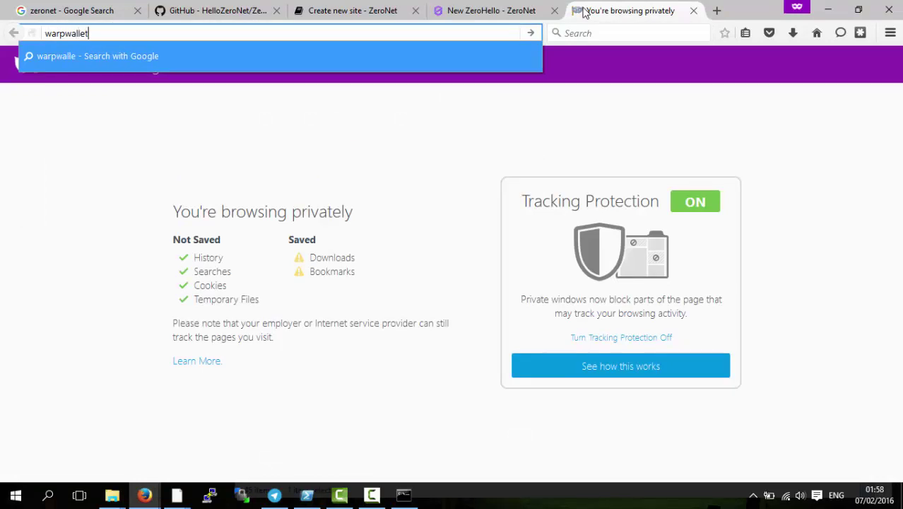
key(Return)
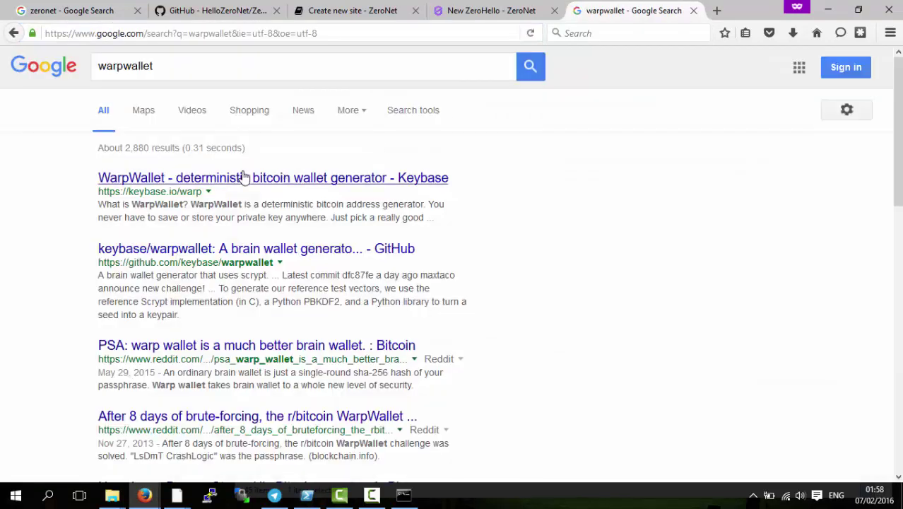
click(245, 178)
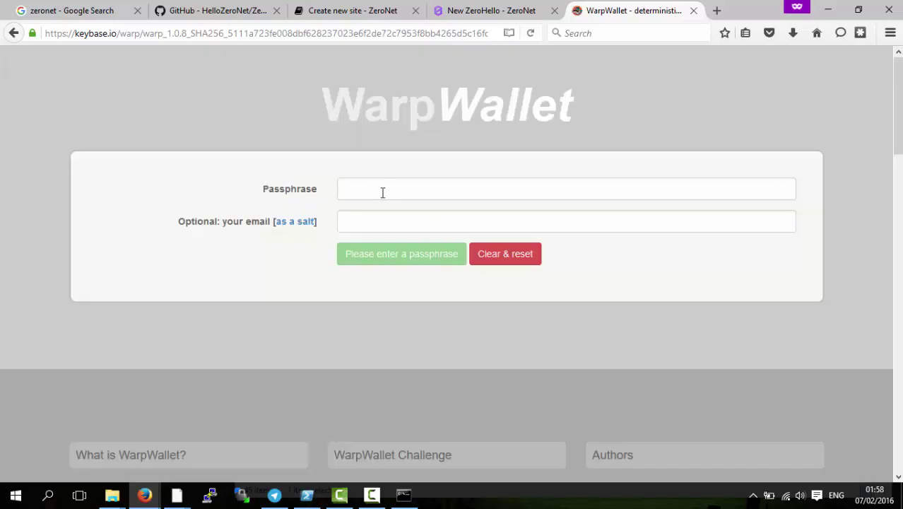
- Enter a short test passphrase and generate the bitcoin public address and private key
click(384, 193)
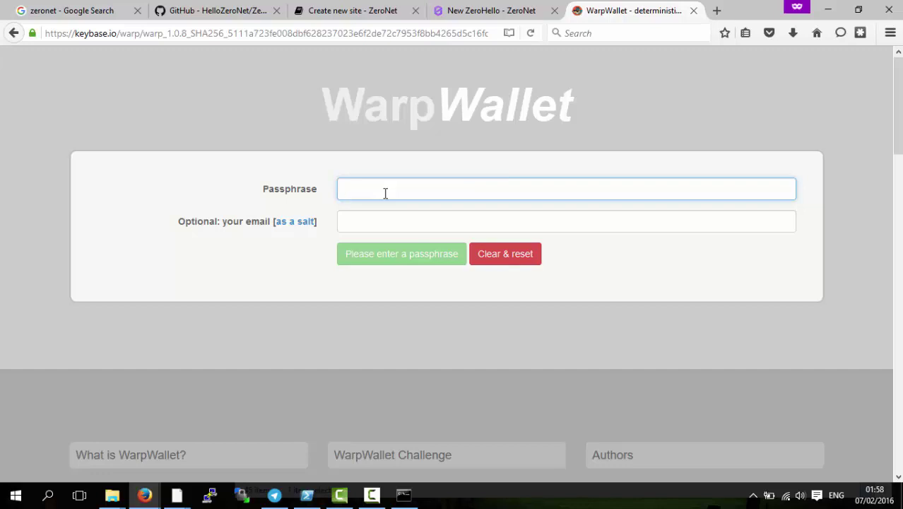
text(test)
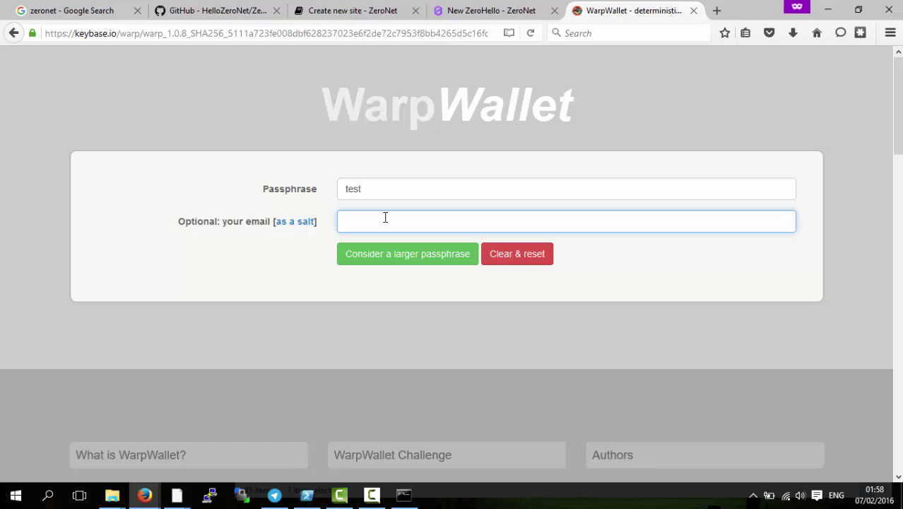
click(385, 189)
text(123)
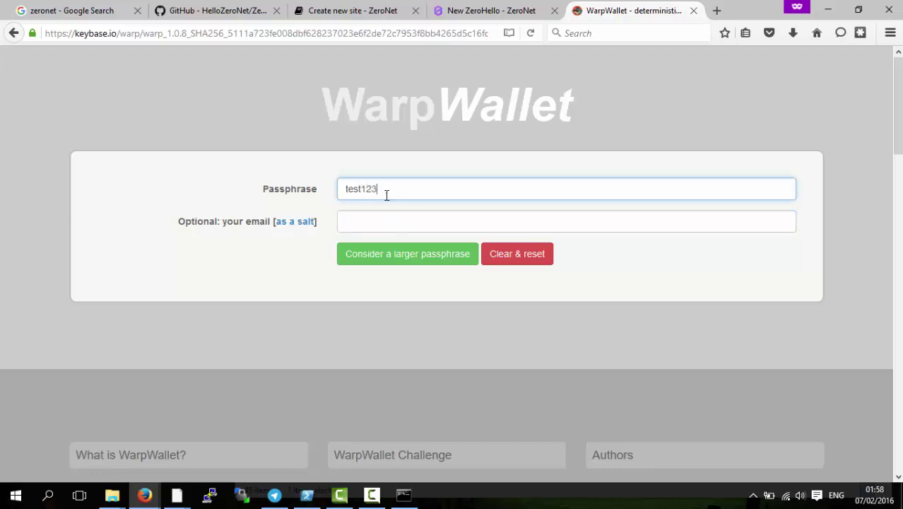
click(396, 254)
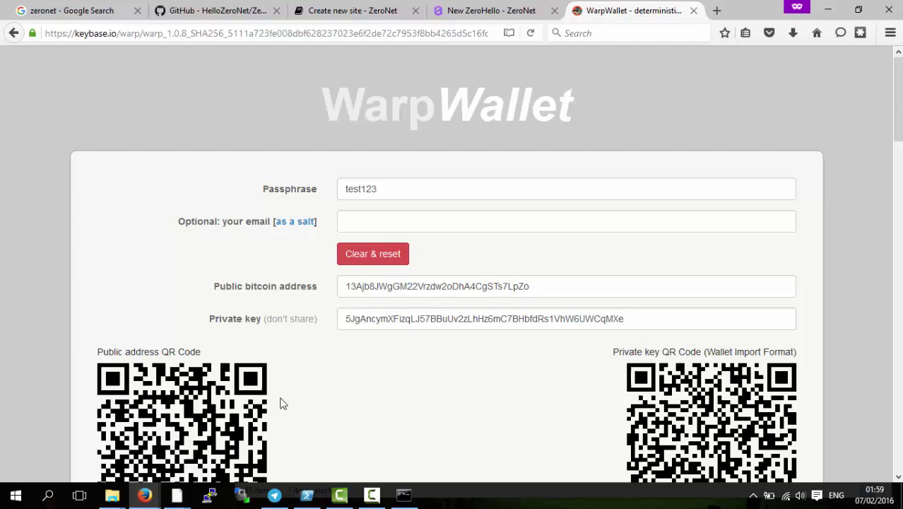
- Open the new site's folder in the data window and bring up index.html's context menu
mouse_move(176, 496)
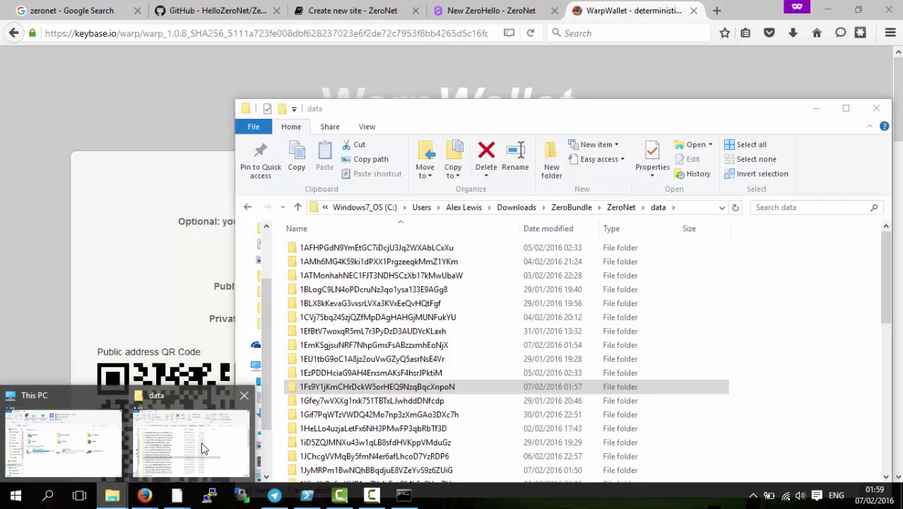
click(205, 446)
right_click(327, 388)
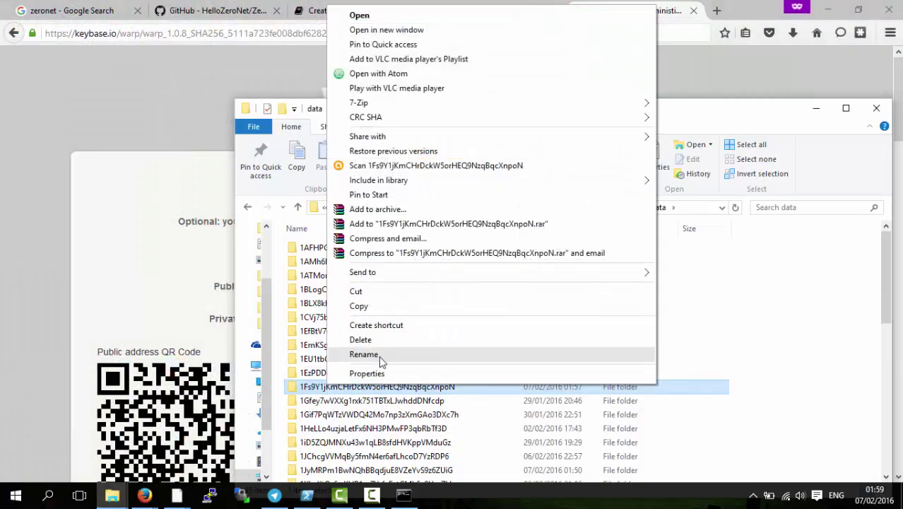
click(150, 224)
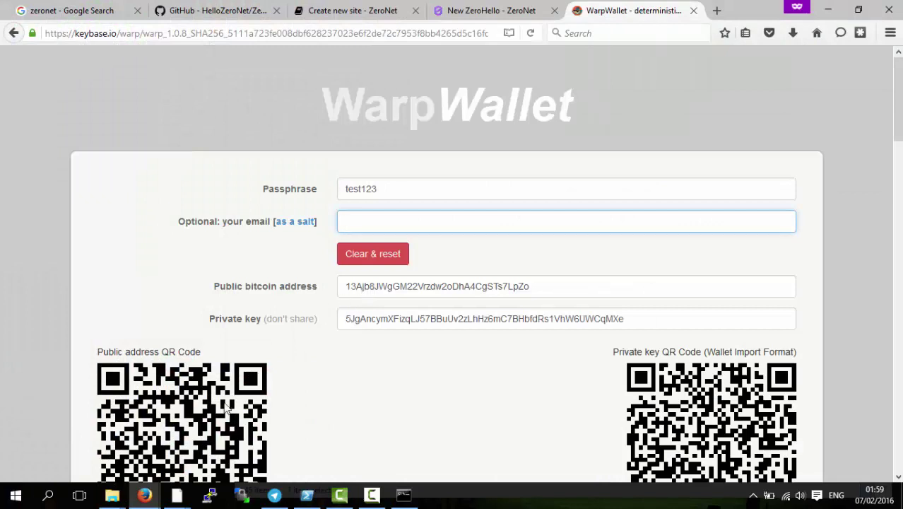
mouse_move(142, 494)
mouse_move(112, 494)
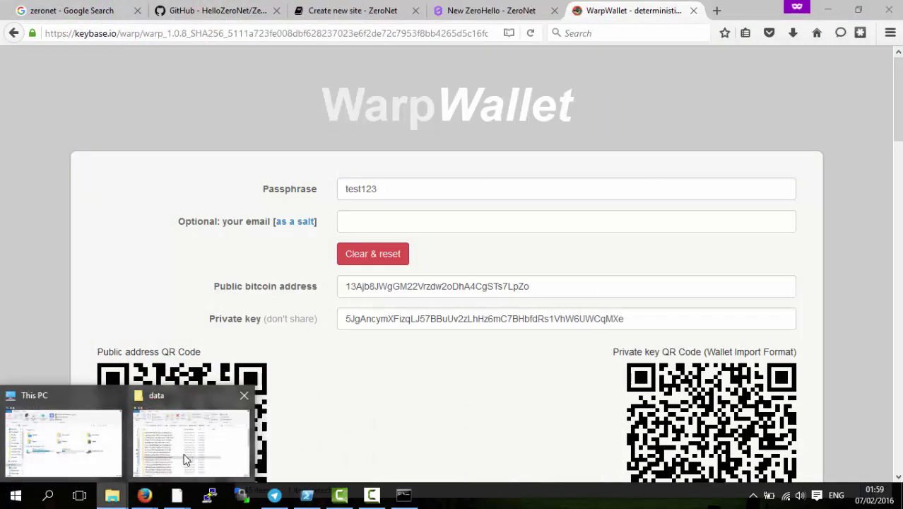
click(186, 447)
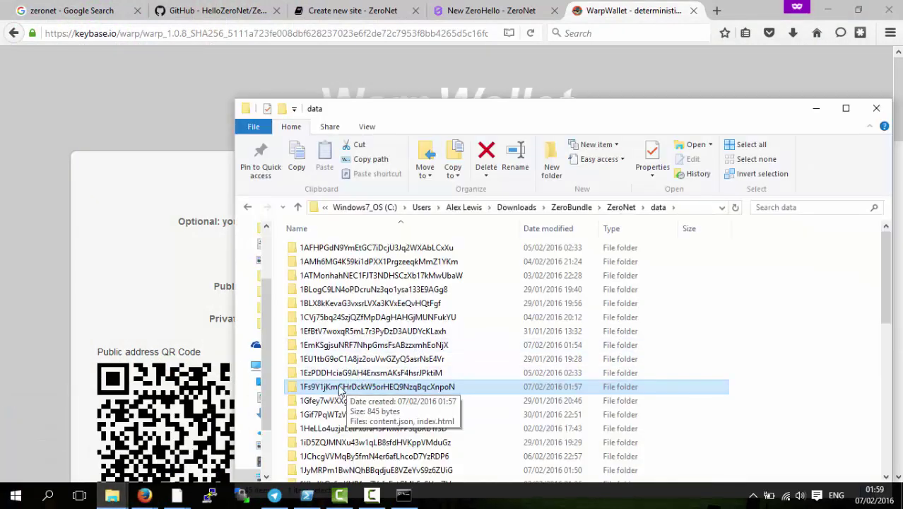
double_click(340, 389)
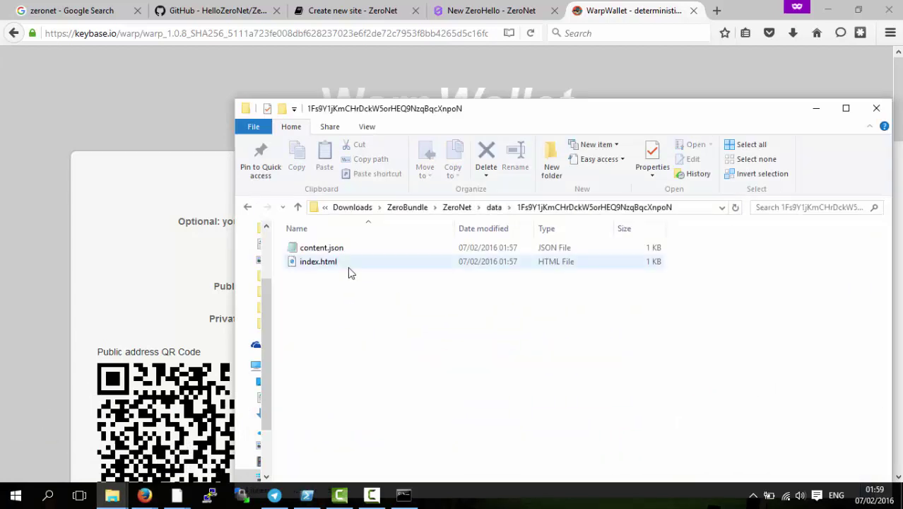
click(318, 267)
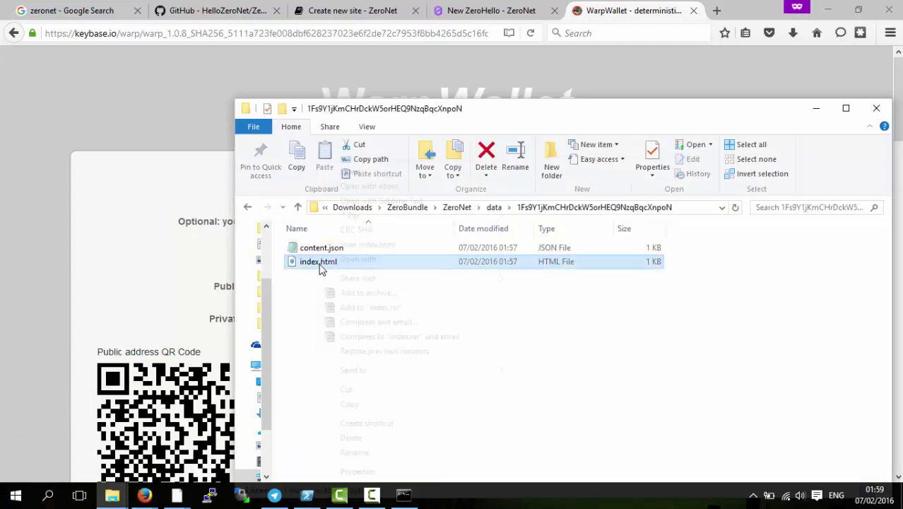
right_click(318, 266)
- Open index.html in Sublime Text, save it with the HeyYeah greeting, and minimize the editor
click(375, 200)
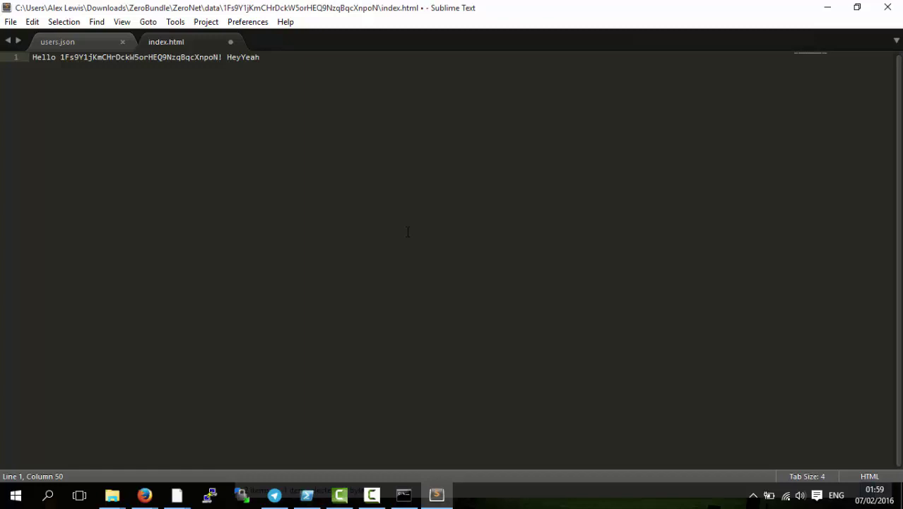
key(ctrl+s)
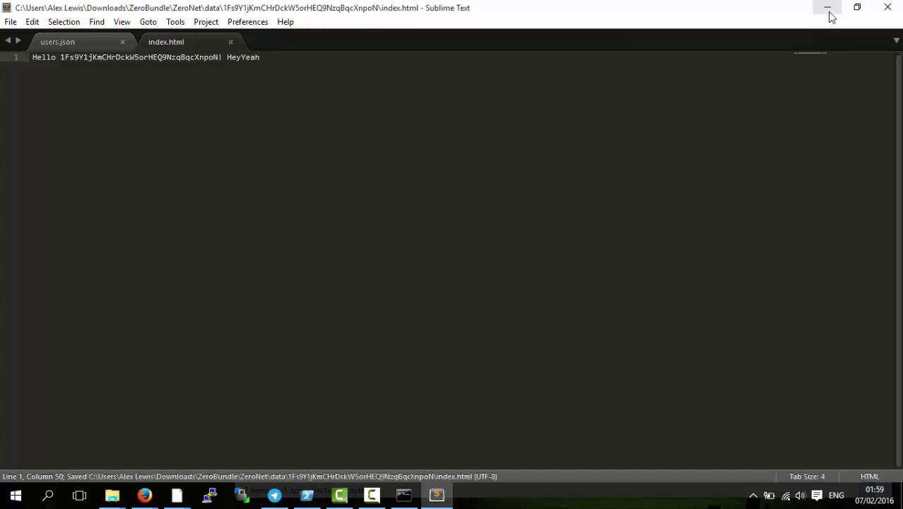
click(828, 8)
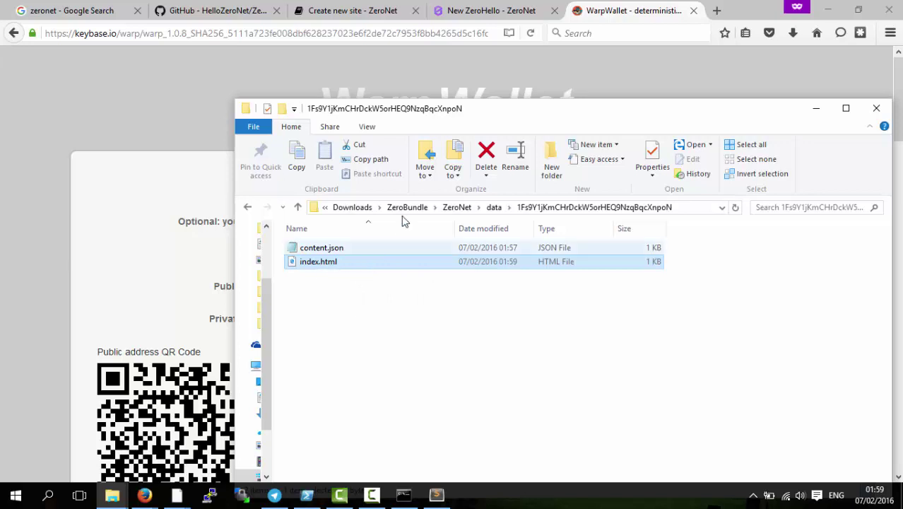
- Go back to the ZeroHello dashboard and paste a different site address into the address bar
click(488, 12)
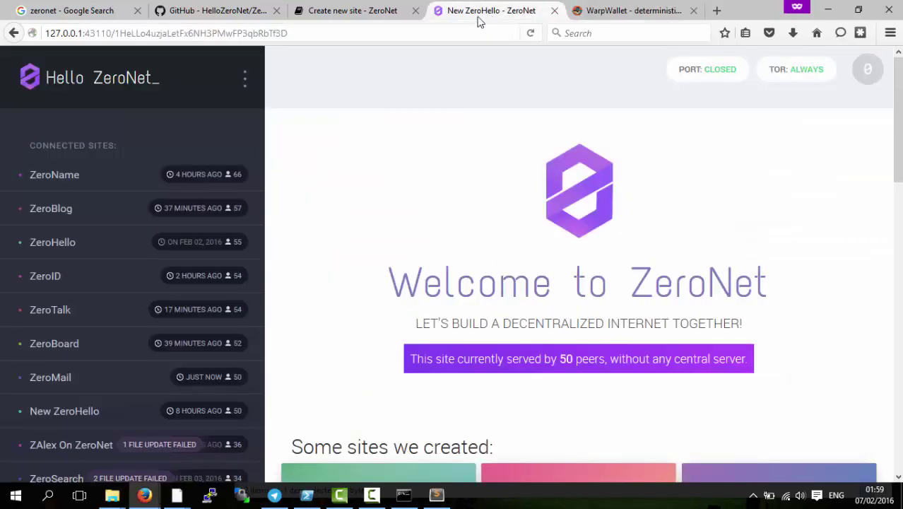
double_click(240, 37)
key(ctrl+v)
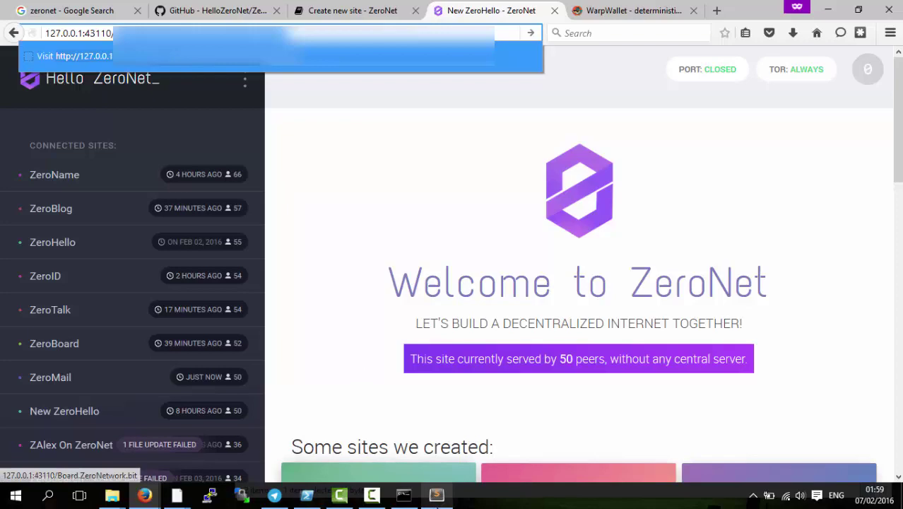
mouse_move(434, 495)
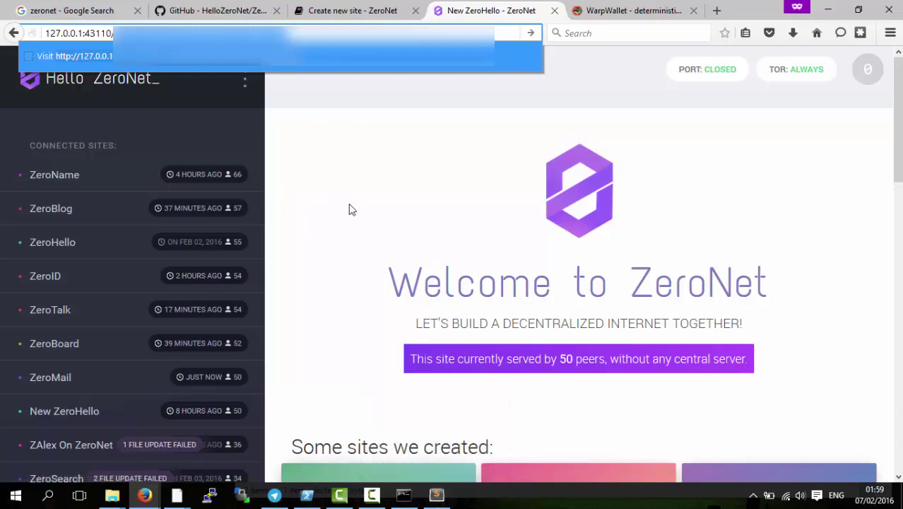
scroll(359, 296, down, 10)
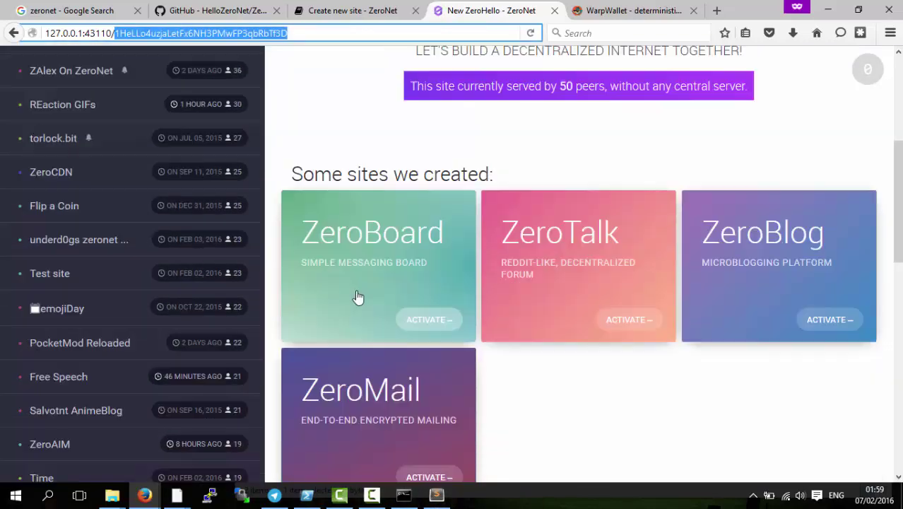
scroll(349, 289, down, 5)
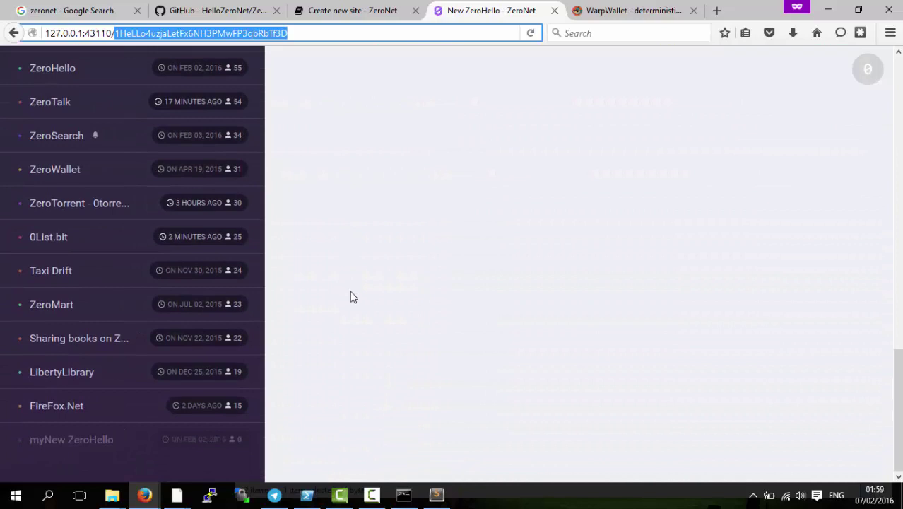
scroll(350, 290, up, 4)
scroll(349, 305, up, 3)
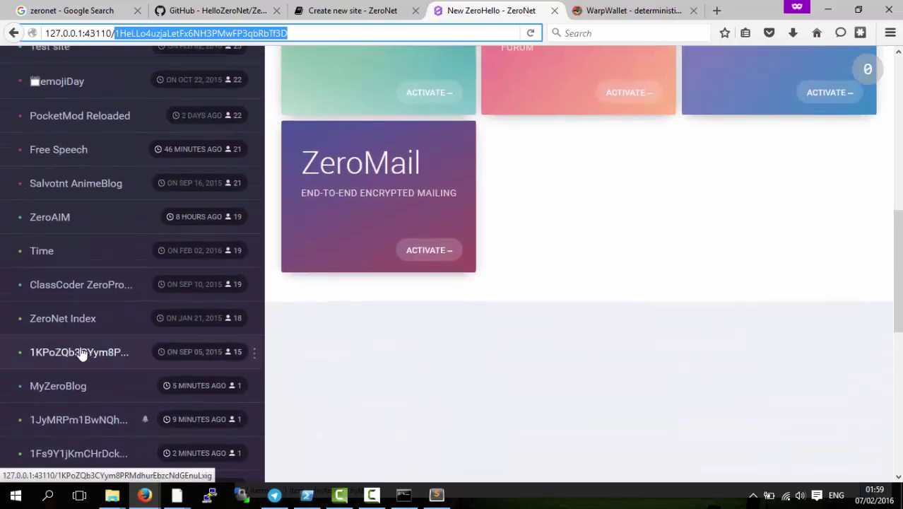
- Pick the new site from the connected sites list and run Update on it
click(68, 452)
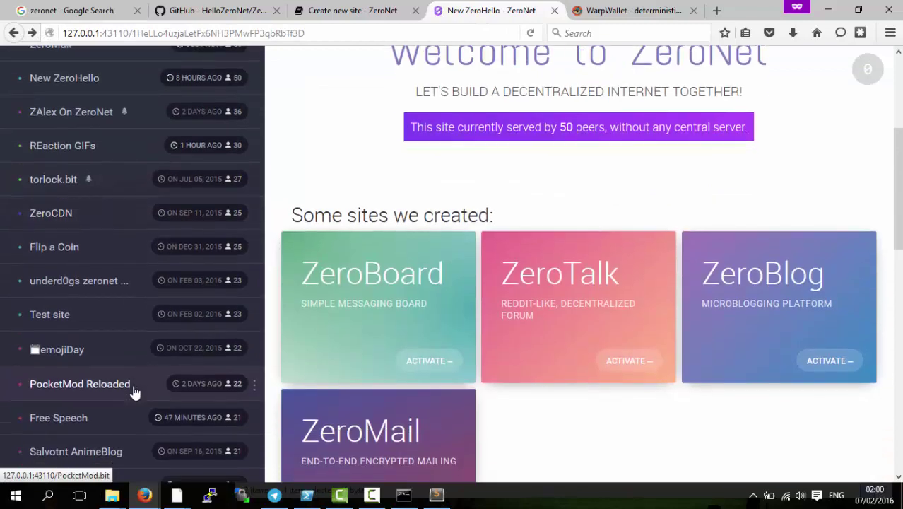
scroll(135, 392, down, 5)
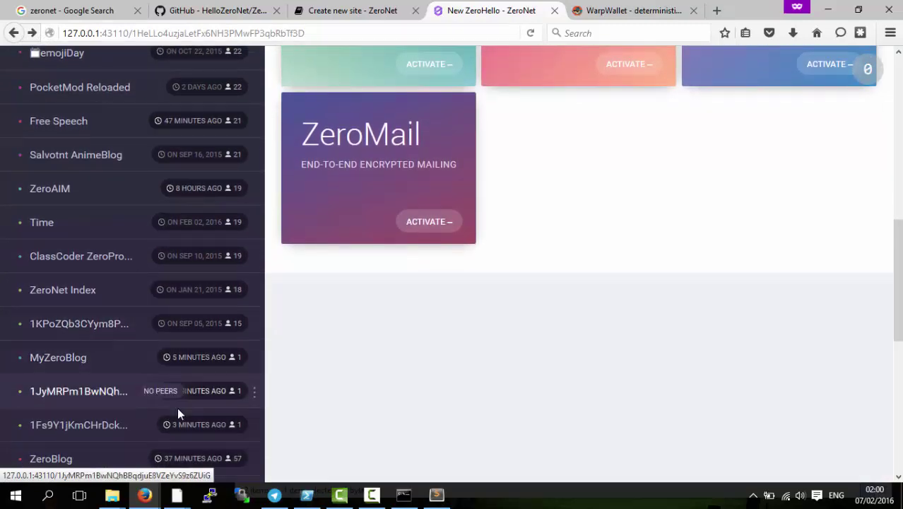
click(253, 351)
click(242, 384)
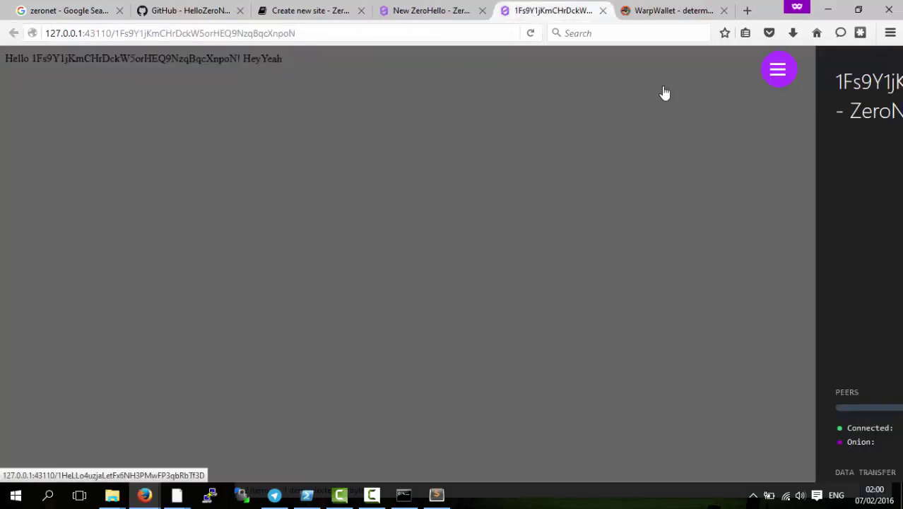
- Set the site description to 'Whatever' and start signing content.json from the sidebar
scroll(735, 326, down, 8)
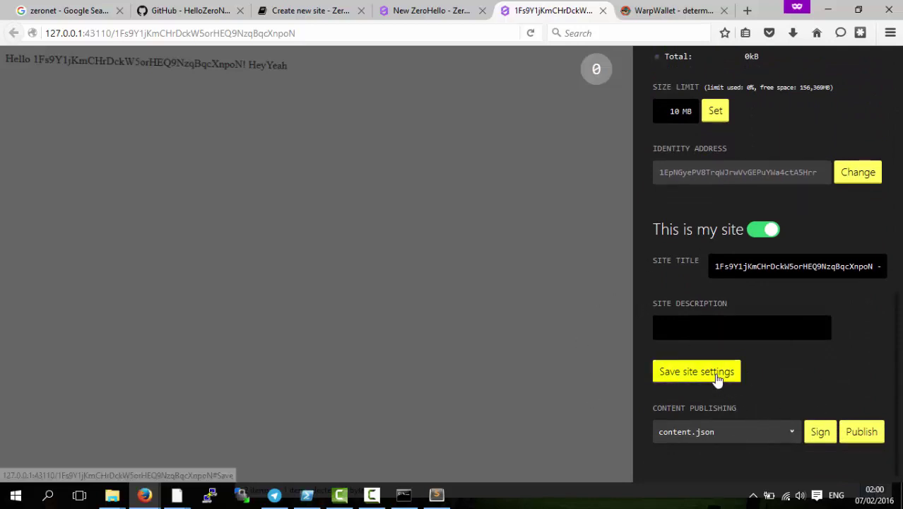
click(664, 327)
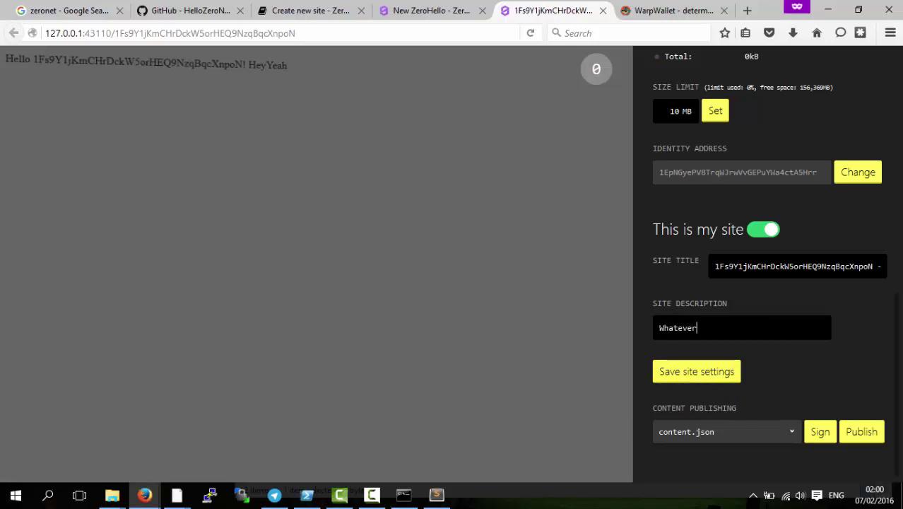
click(780, 432)
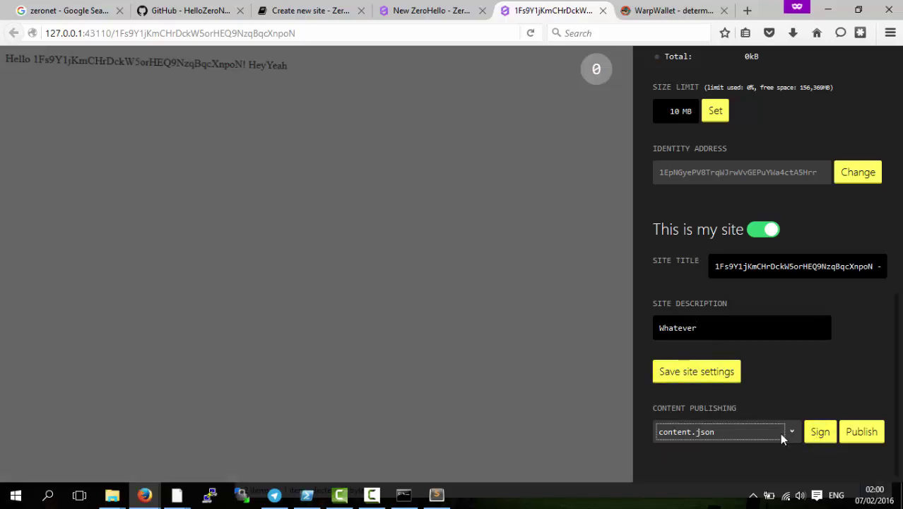
click(823, 434)
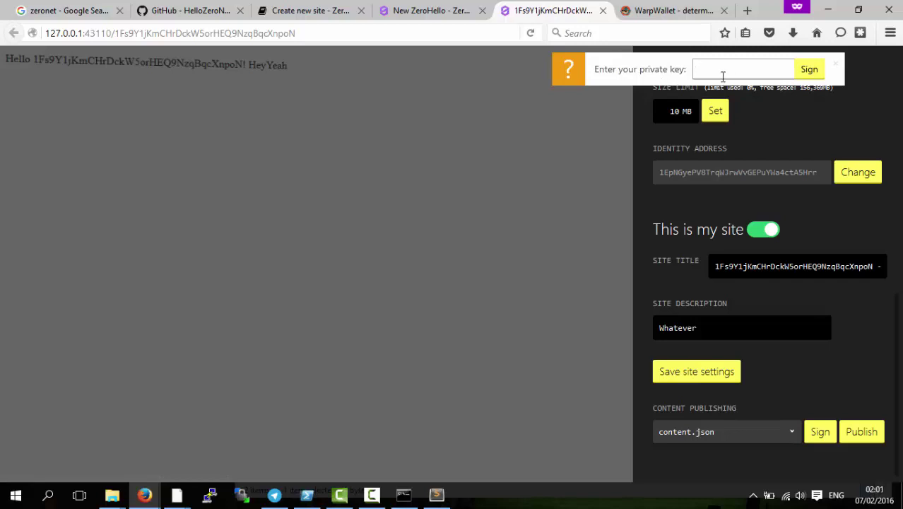
- Sign content.json with the site's private key, publish to peers, and return to the ZeroHello dashboard
key(ctrl+v)
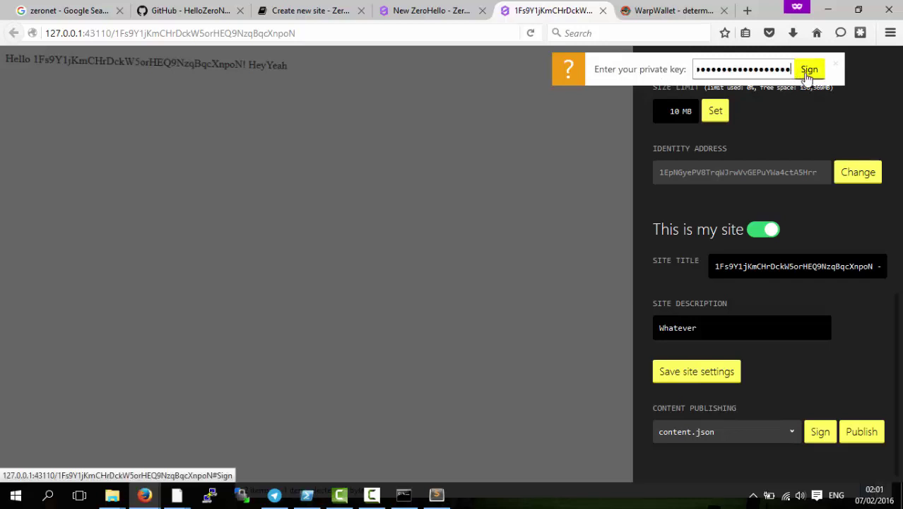
click(809, 70)
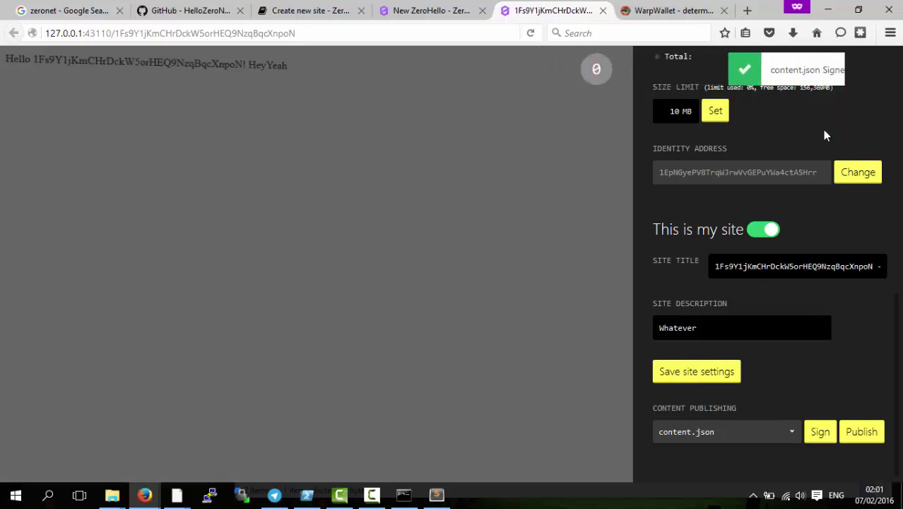
click(859, 430)
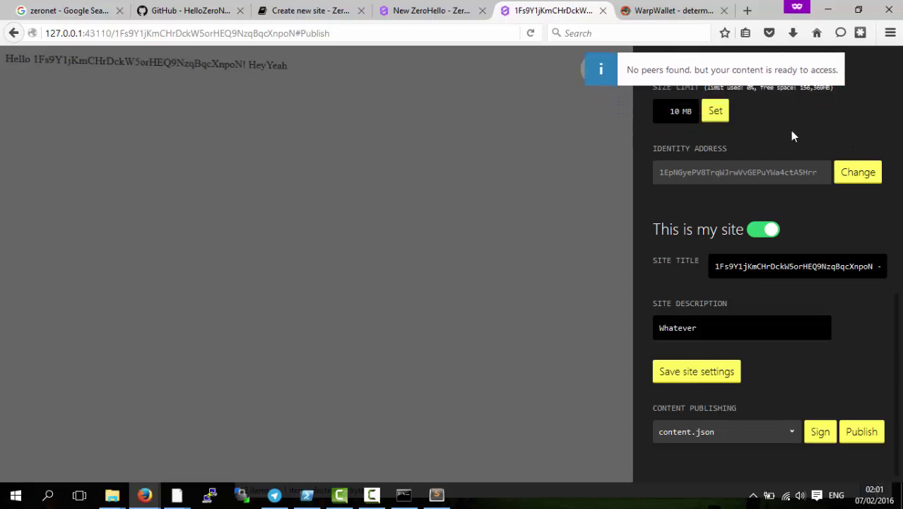
click(333, 33)
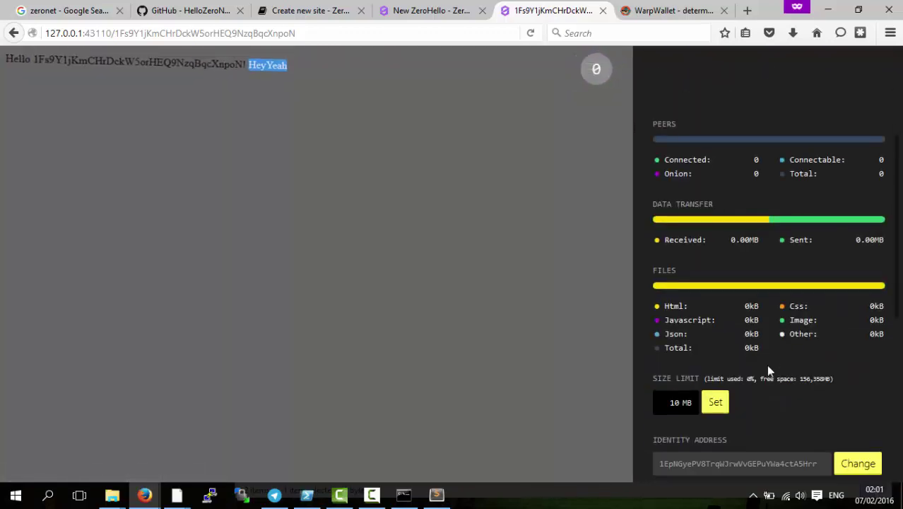
scroll(768, 364, down, 3)
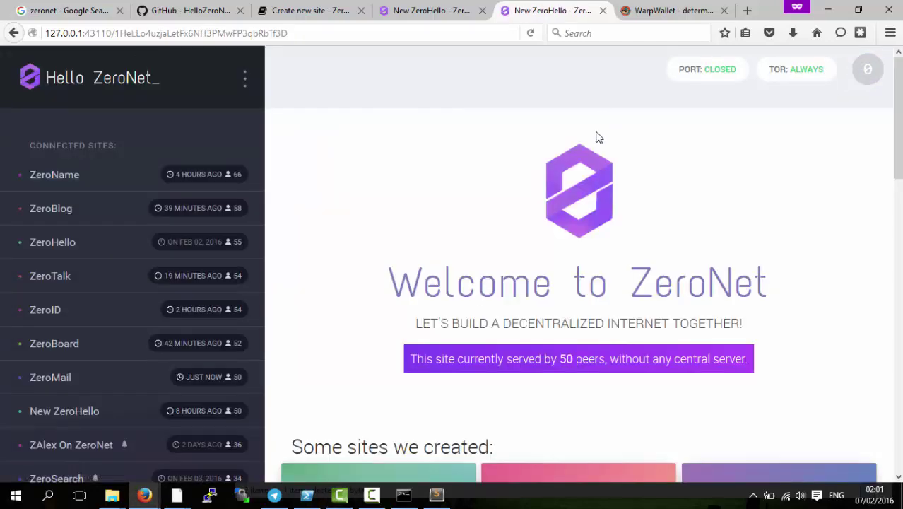
- Bring the Command Prompt window with the 'Site created!' output back to the front
scroll(301, 327, down, 4)
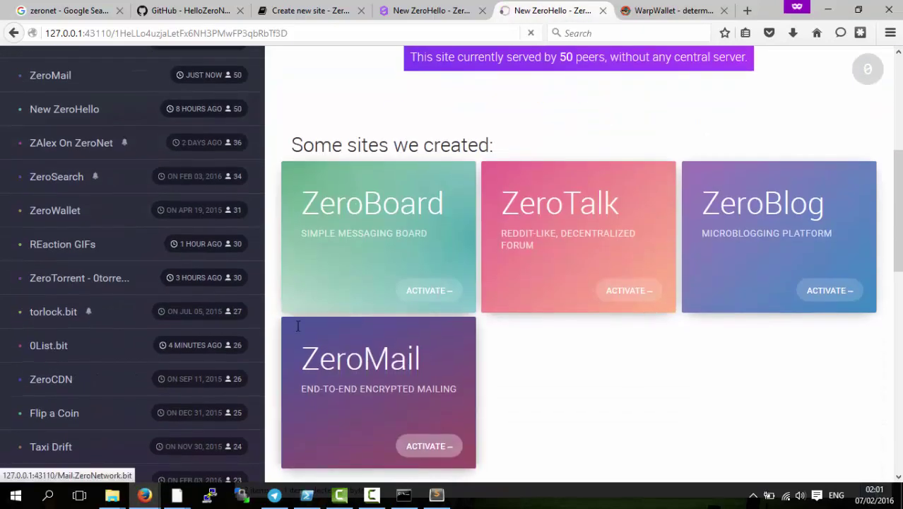
scroll(297, 325, up, 4)
scroll(298, 326, down, 8)
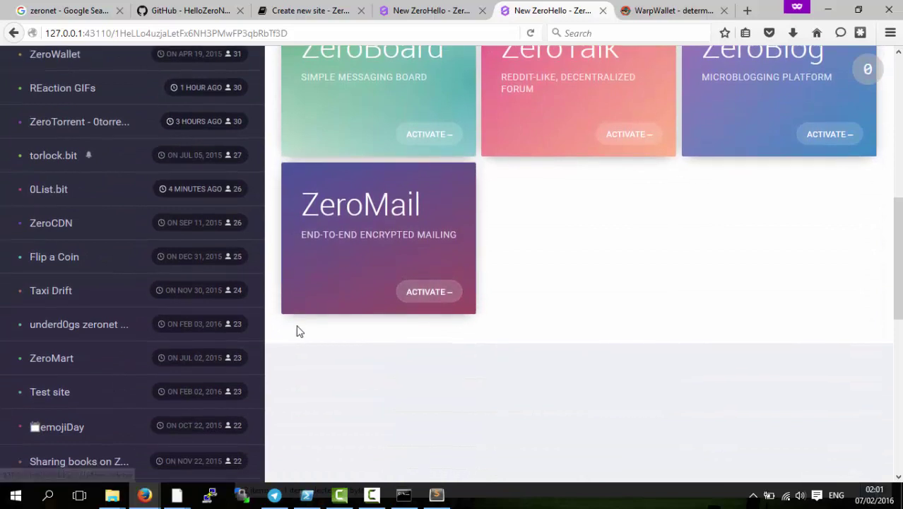
scroll(298, 331, down, 5)
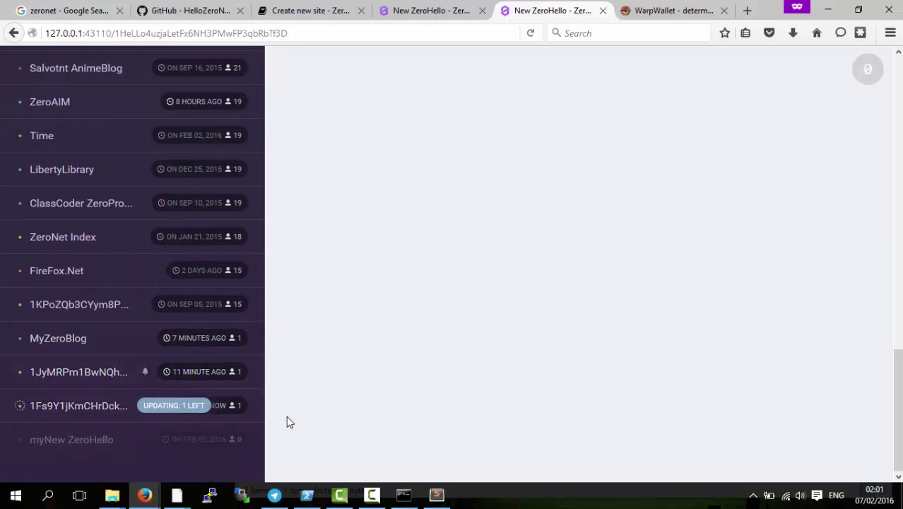
scroll(459, 410, up, 3)
scroll(459, 411, up, 12)
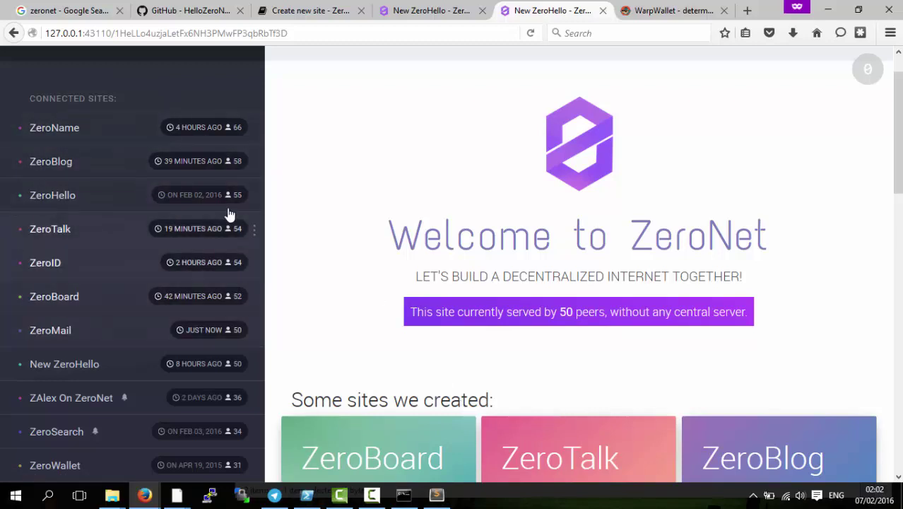
click(254, 197)
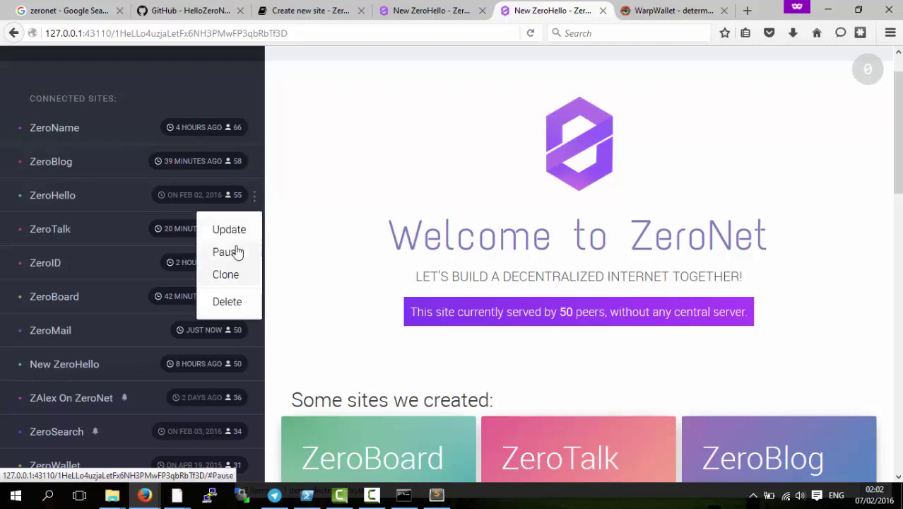
click(336, 212)
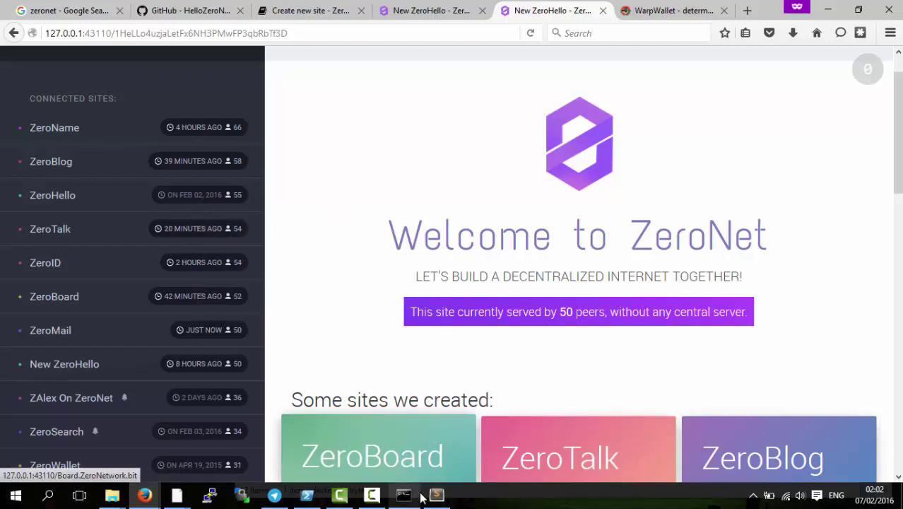
click(405, 494)
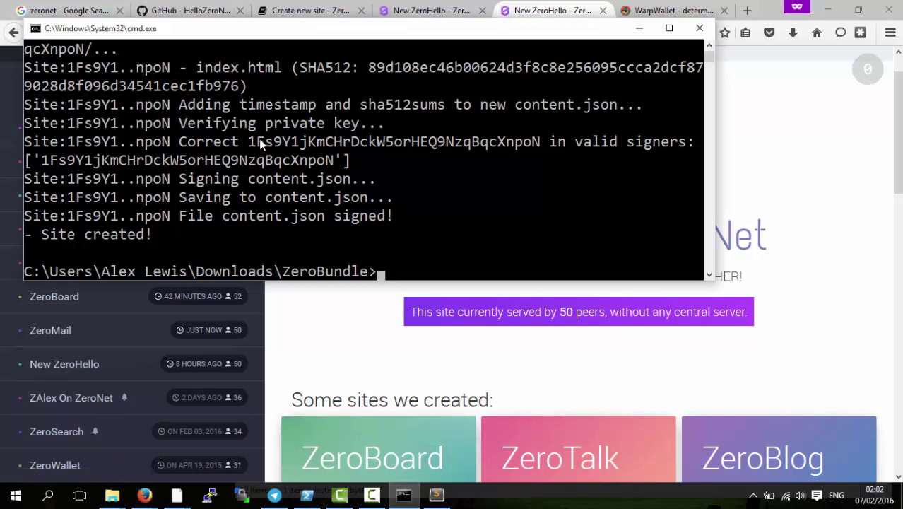